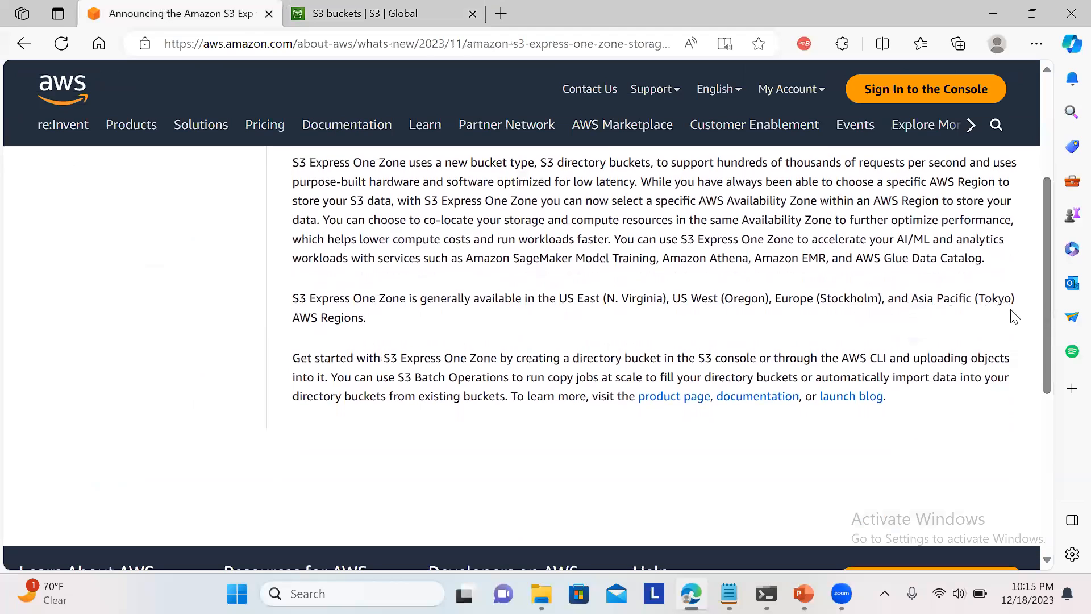
Step: Switch from the S3 Express One Zone announcement to the S3 console's directory buckets in us-east-1 and start creating a bucket
{"action": "left_click_drag", "start_coordinate": [549, 299], "coordinate": [364, 319]}
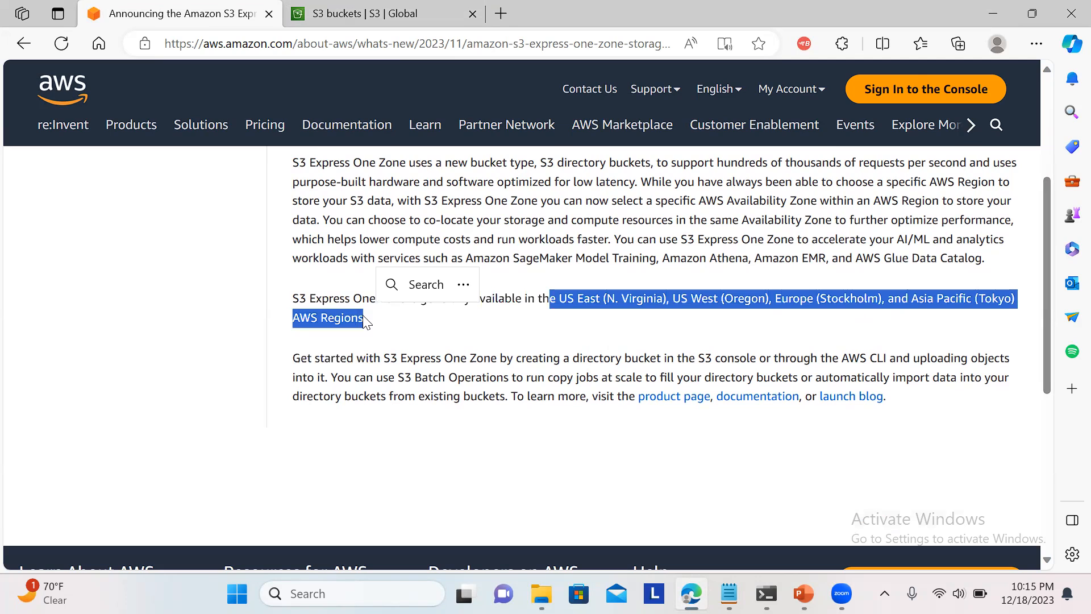
{"action": "left_click", "coordinate": [370, 327]}
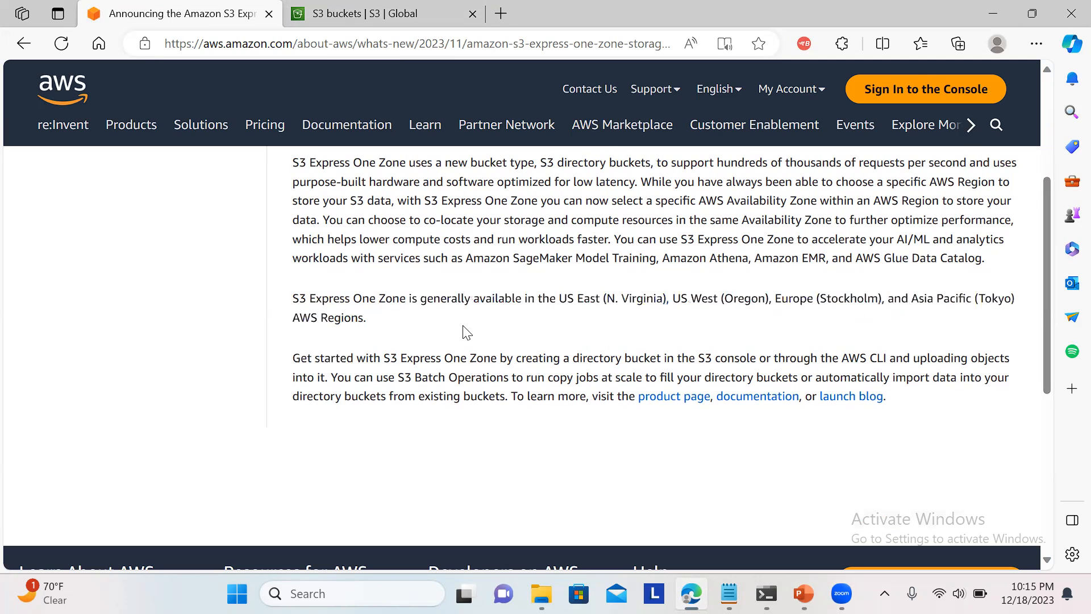
{"action": "left_click", "coordinate": [403, 14]}
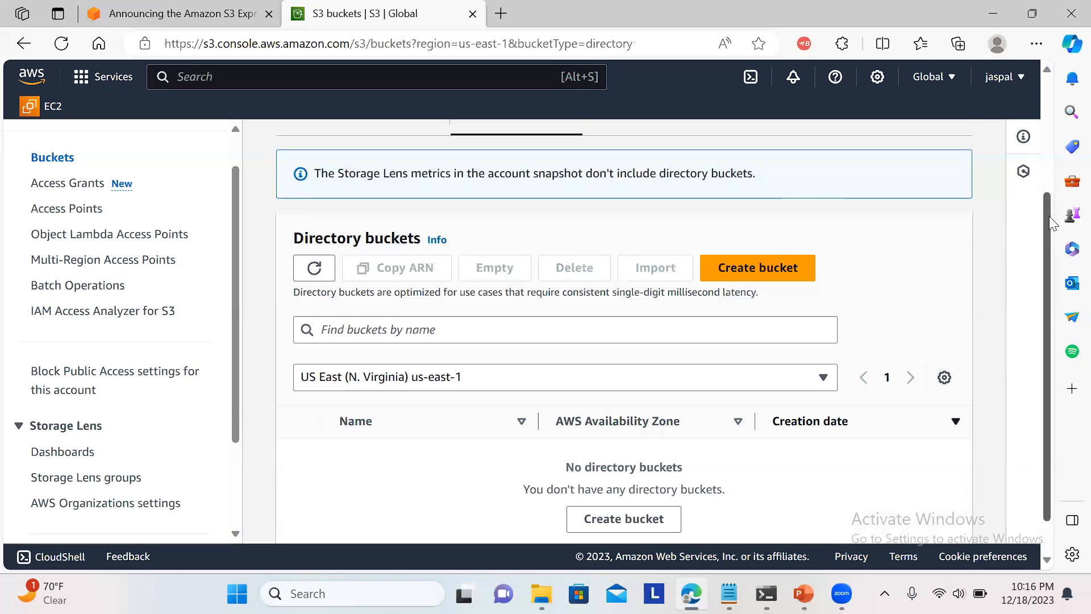
{"action": "left_click_drag", "start_coordinate": [1049, 215], "coordinate": [1050, 235]}
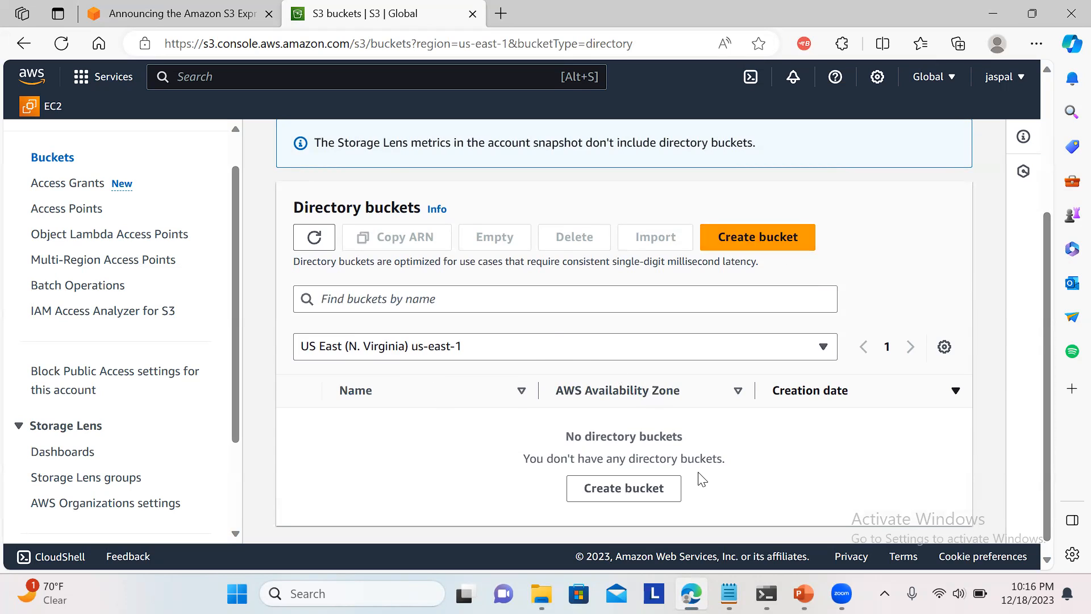
{"action": "scroll", "coordinate": [1050, 354], "scroll_direction": "down", "scroll_amount": 1}
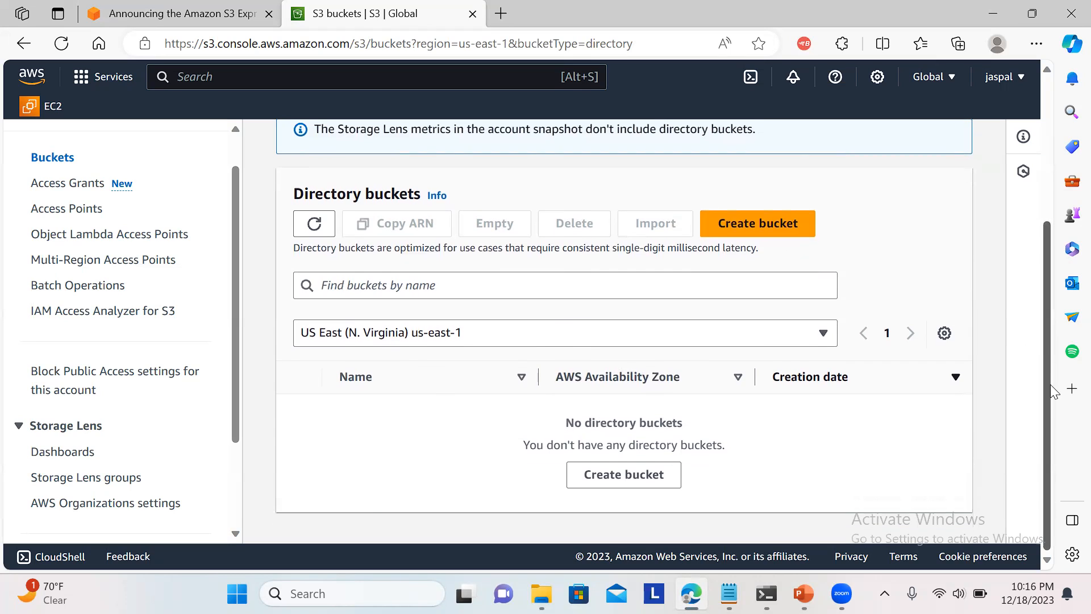
{"action": "left_click", "coordinate": [780, 233]}
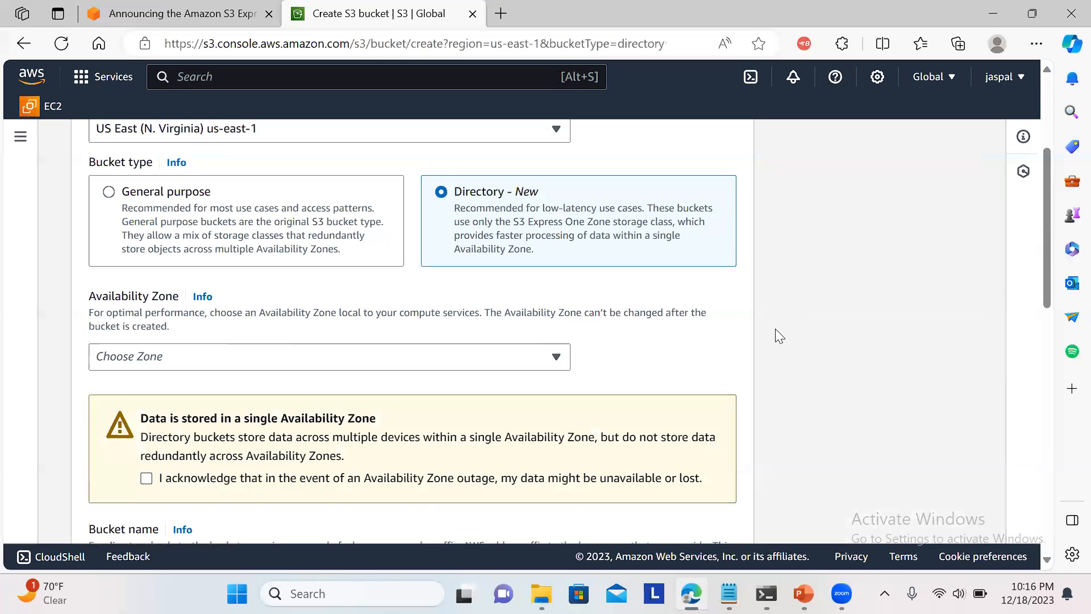
Step: Choose use1-az4 as the Availability Zone for the new directory bucket
{"action": "mouse_move", "coordinate": [1046, 242]}
{"action": "left_mouse_down"}
{"action": "mouse_move", "coordinate": [1049, 214]}
{"action": "mouse_move", "coordinate": [1050, 229]}
{"action": "left_mouse_up"}
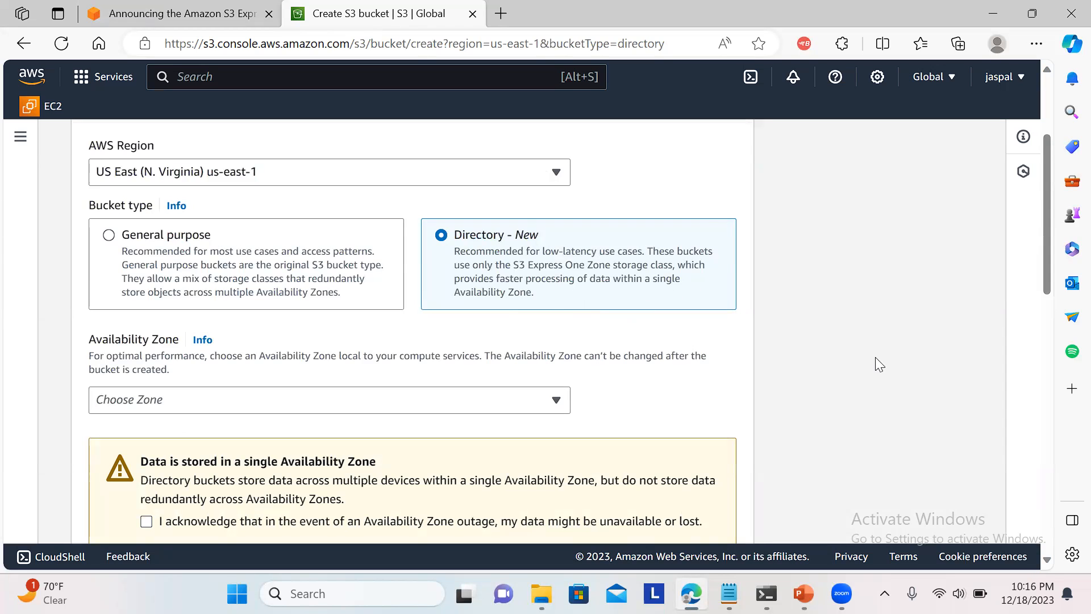
{"action": "left_click_drag", "start_coordinate": [1043, 266], "coordinate": [1045, 296]}
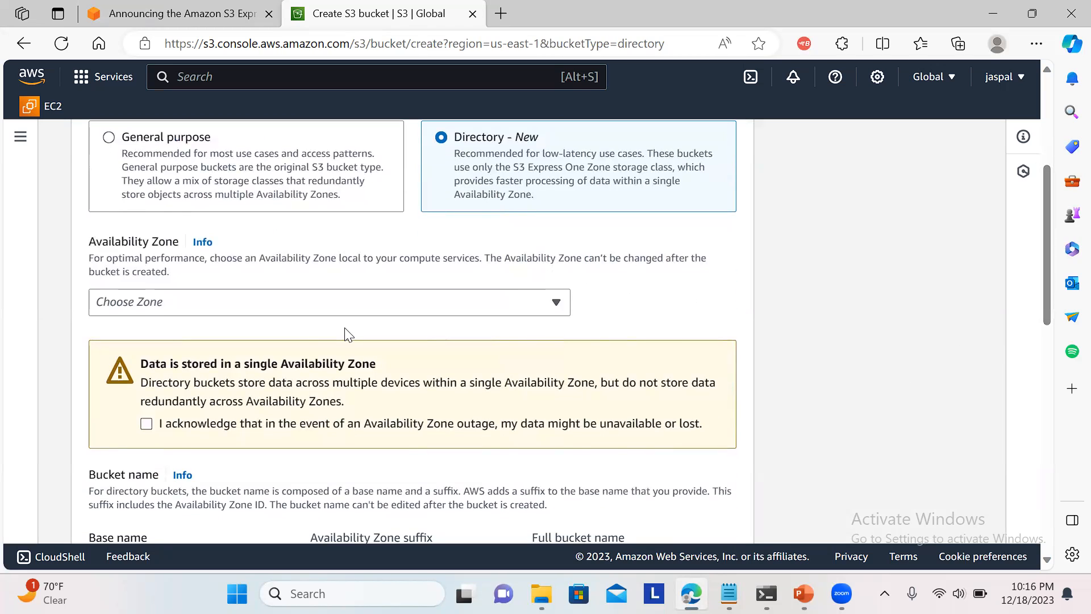
{"action": "left_click", "coordinate": [153, 302]}
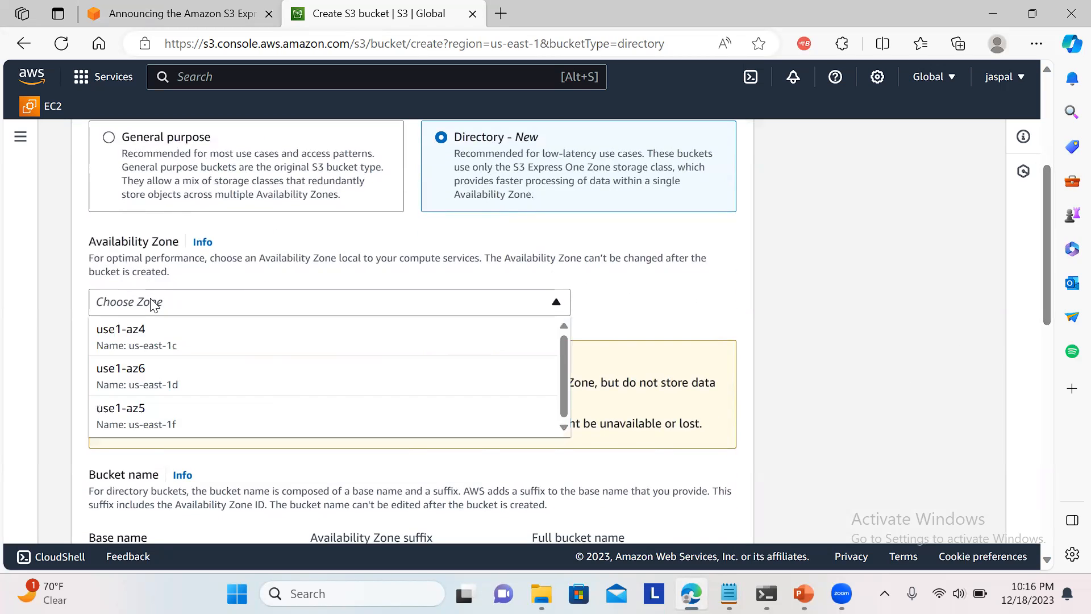
{"action": "left_click", "coordinate": [144, 337]}
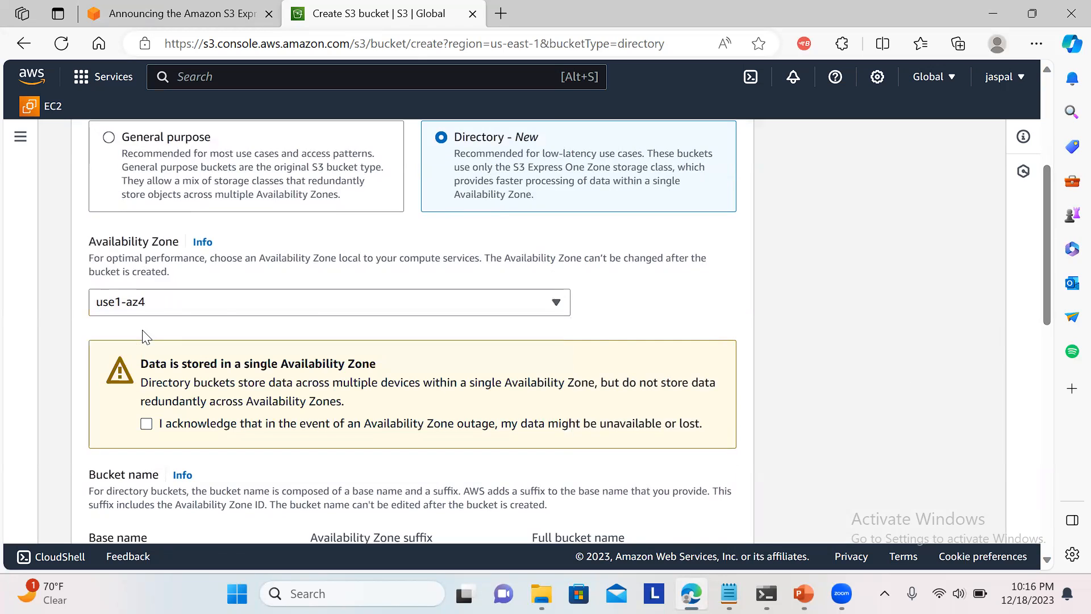
{"action": "left_click_drag", "start_coordinate": [517, 263], "coordinate": [734, 318]}
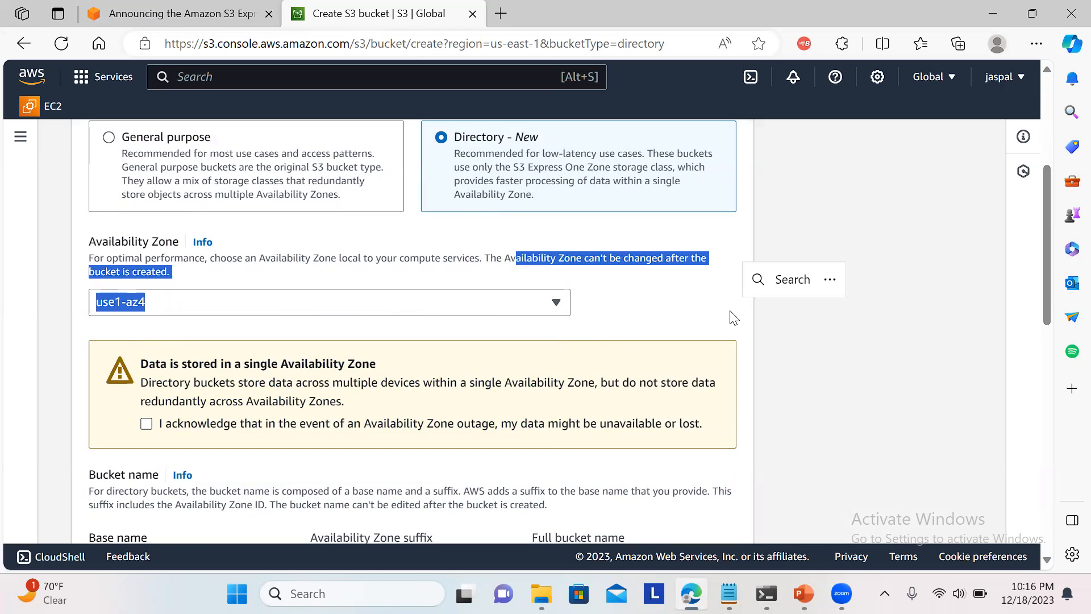
{"action": "left_click", "coordinate": [890, 379]}
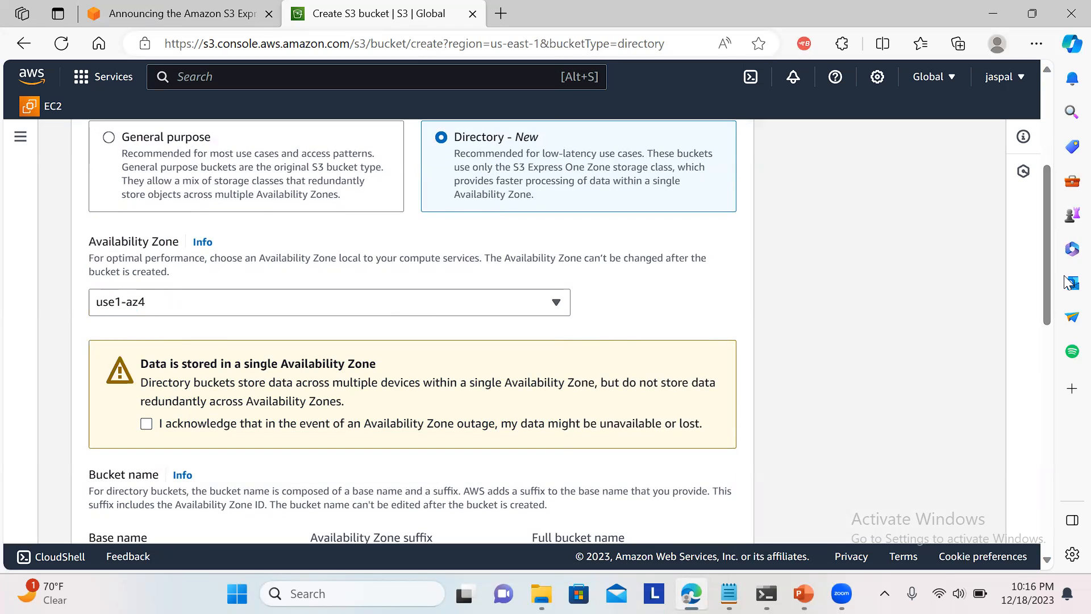
Step: Read the single Availability Zone storage warning and acknowledge that data might be unavailable or lost in a zone outage
{"action": "left_click_drag", "start_coordinate": [1047, 281], "coordinate": [1046, 306]}
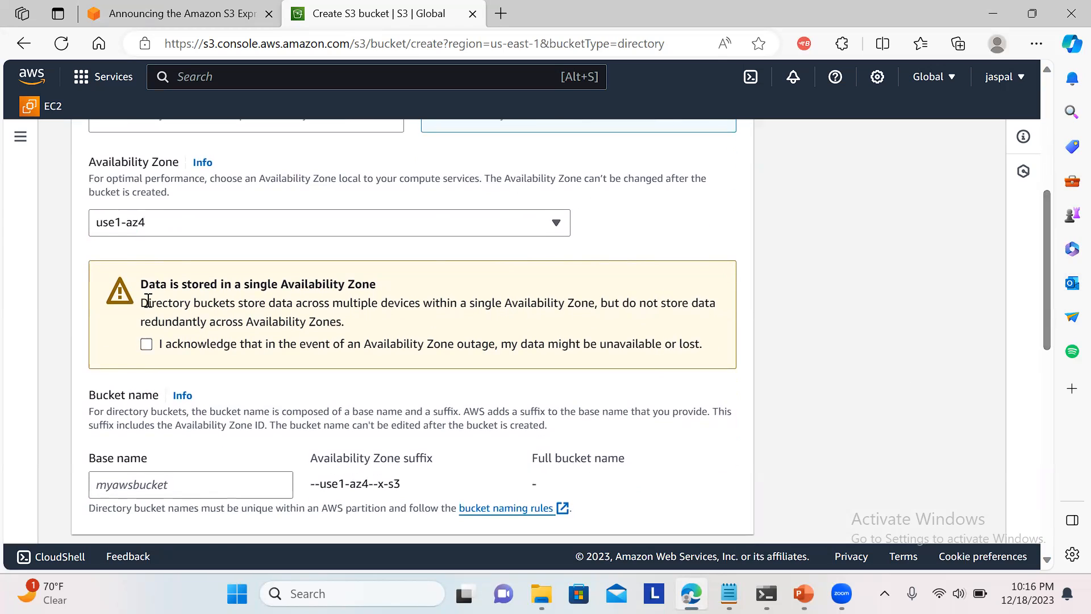
{"action": "left_click_drag", "start_coordinate": [150, 287], "coordinate": [365, 325]}
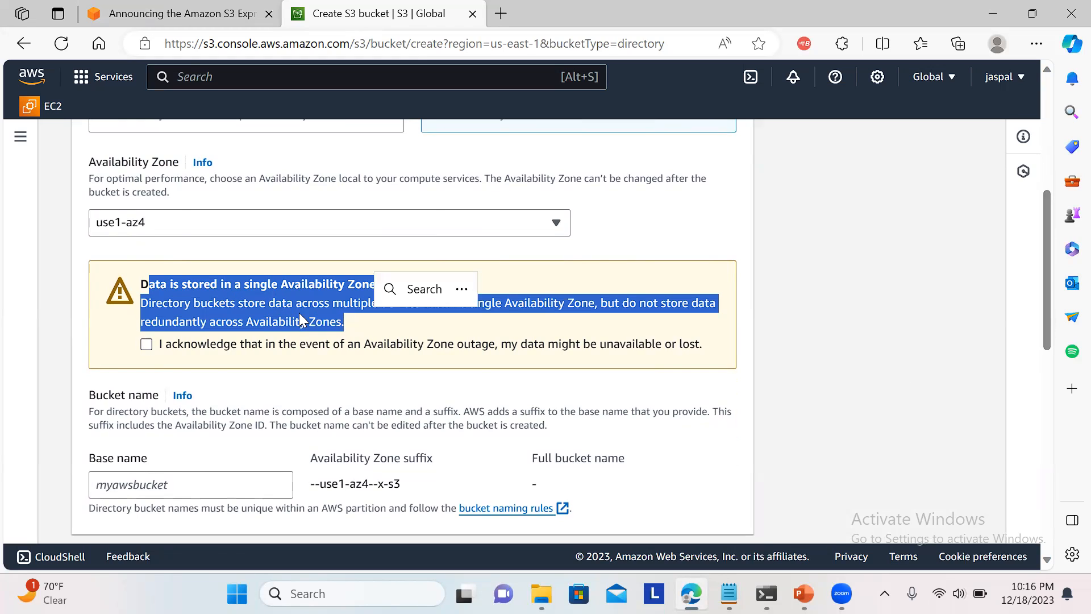
{"action": "left_click", "coordinate": [360, 299]}
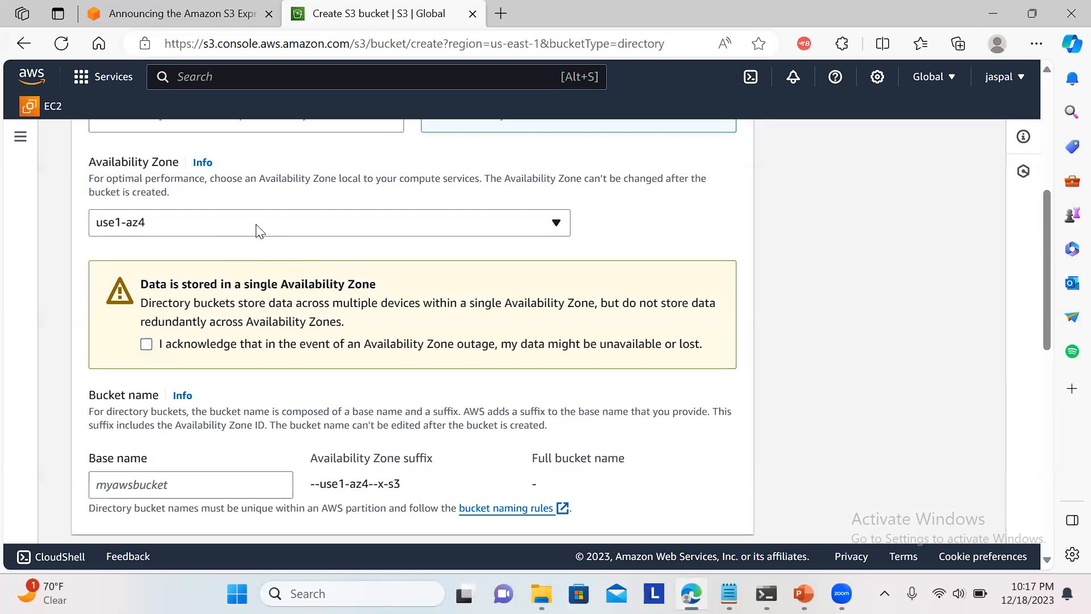
{"action": "left_click", "coordinate": [212, 232]}
{"action": "left_click", "coordinate": [212, 232]}
{"action": "left_click_drag", "start_coordinate": [232, 298], "coordinate": [593, 308]}
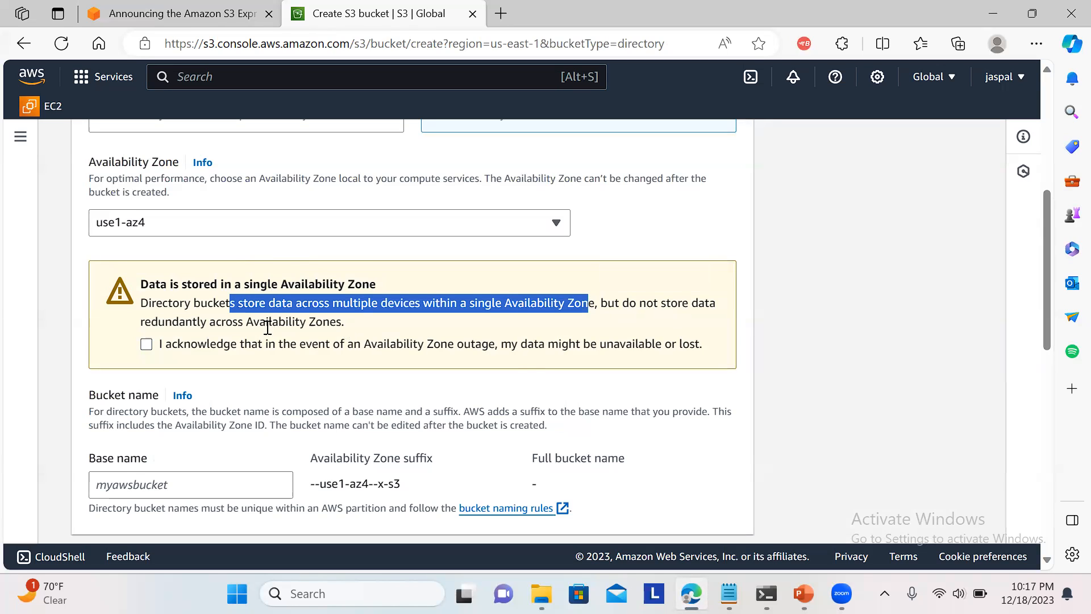
{"action": "left_click_drag", "start_coordinate": [211, 323], "coordinate": [337, 328]}
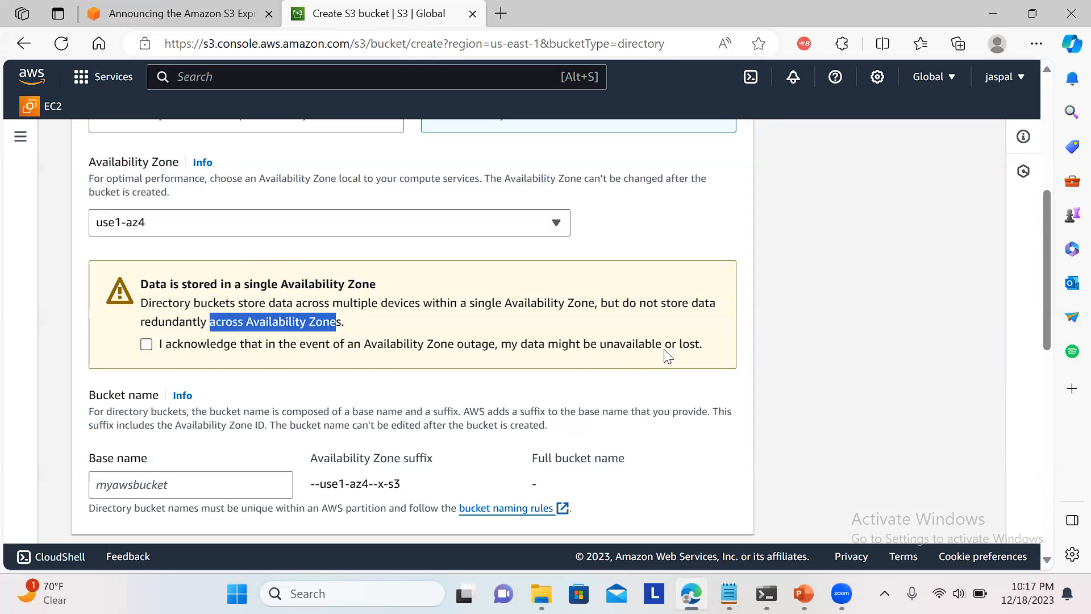
{"action": "left_click_drag", "start_coordinate": [697, 343], "coordinate": [502, 356]}
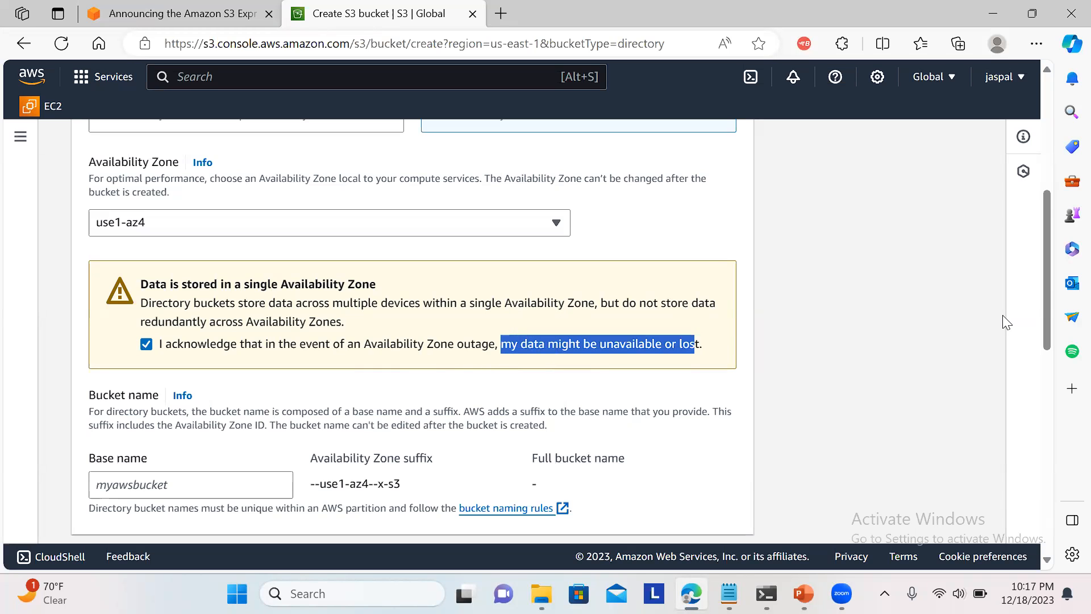
Step: Set the directory bucket's base name to "my", the account holder's first name and "bucket2" joined without spaces
{"action": "left_click_drag", "start_coordinate": [1046, 287], "coordinate": [1046, 335]}
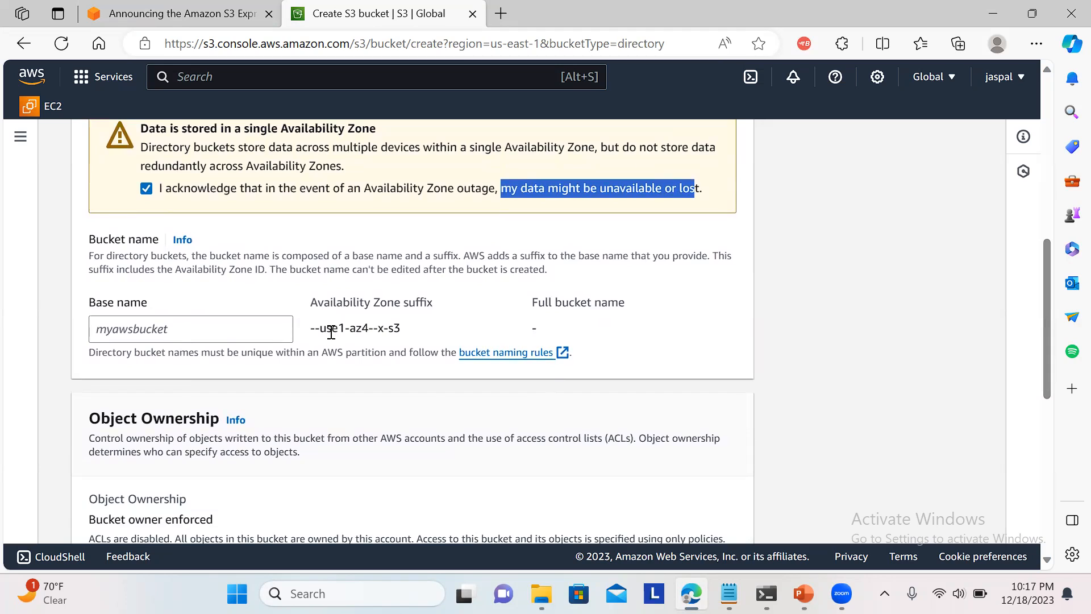
{"action": "left_click_drag", "start_coordinate": [321, 329], "coordinate": [407, 332]}
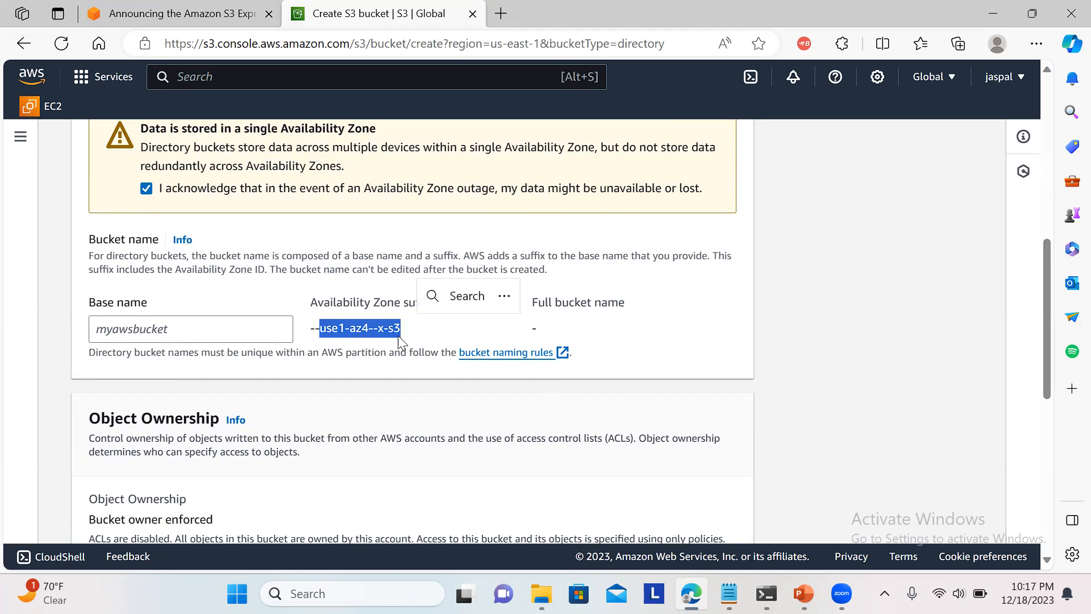
{"action": "left_click", "coordinate": [174, 324]}
{"action": "type", "text": "myjaspalbucket"}
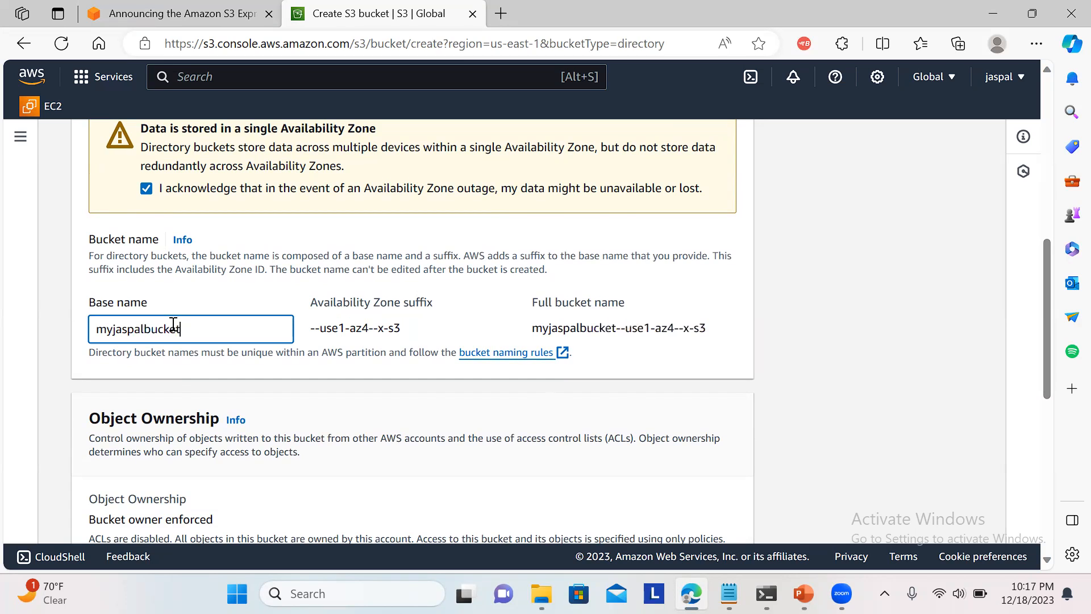
{"action": "type", "text": "2"}
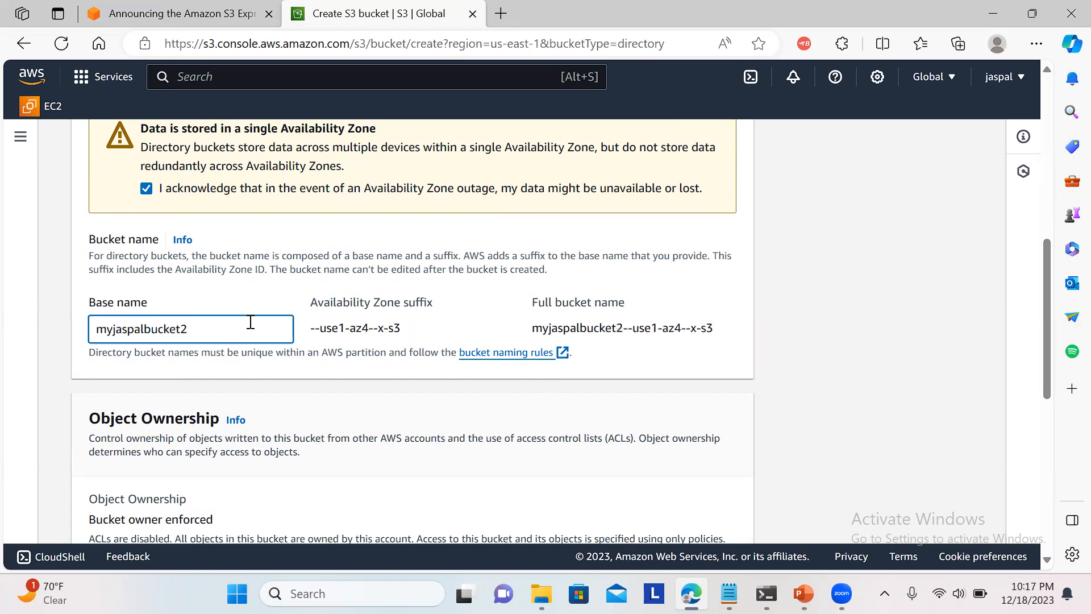
{"action": "left_click_drag", "start_coordinate": [718, 337], "coordinate": [658, 335]}
{"action": "left_click_drag", "start_coordinate": [589, 332], "coordinate": [530, 333]}
{"action": "left_click", "coordinate": [782, 366]}
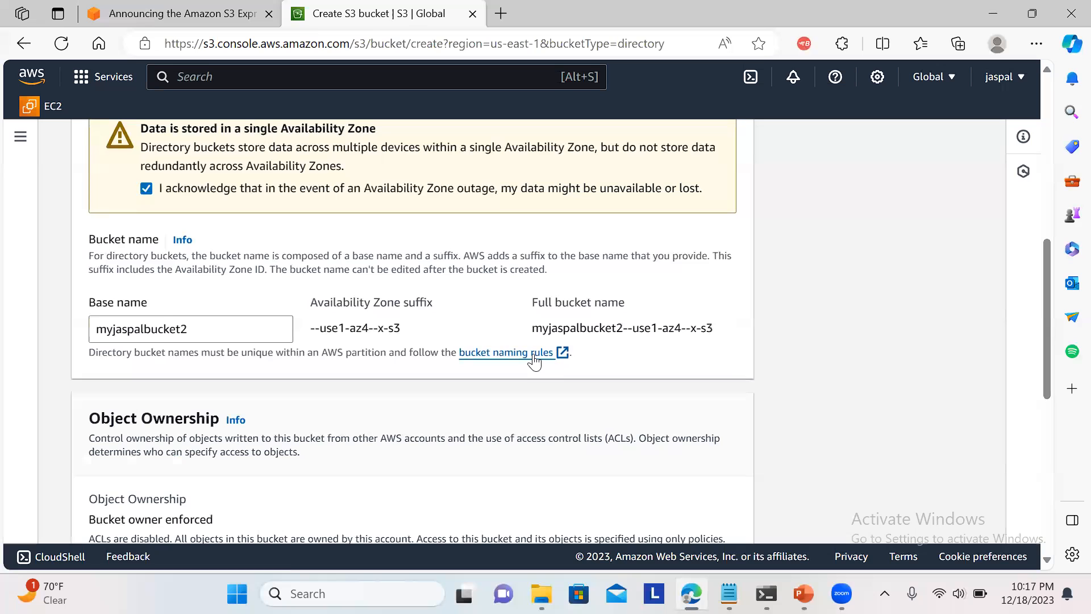
Step: Review the object ownership, public access and encryption settings, and create the directory bucket
{"action": "left_click_drag", "start_coordinate": [1047, 308], "coordinate": [1028, 394]}
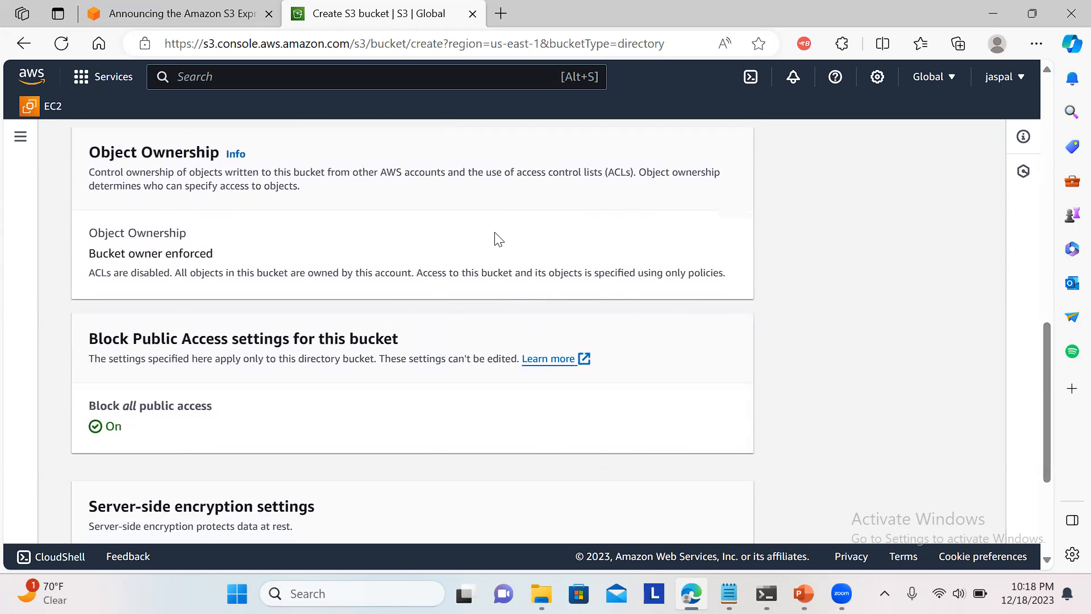
{"action": "left_click_drag", "start_coordinate": [220, 182], "coordinate": [387, 199]}
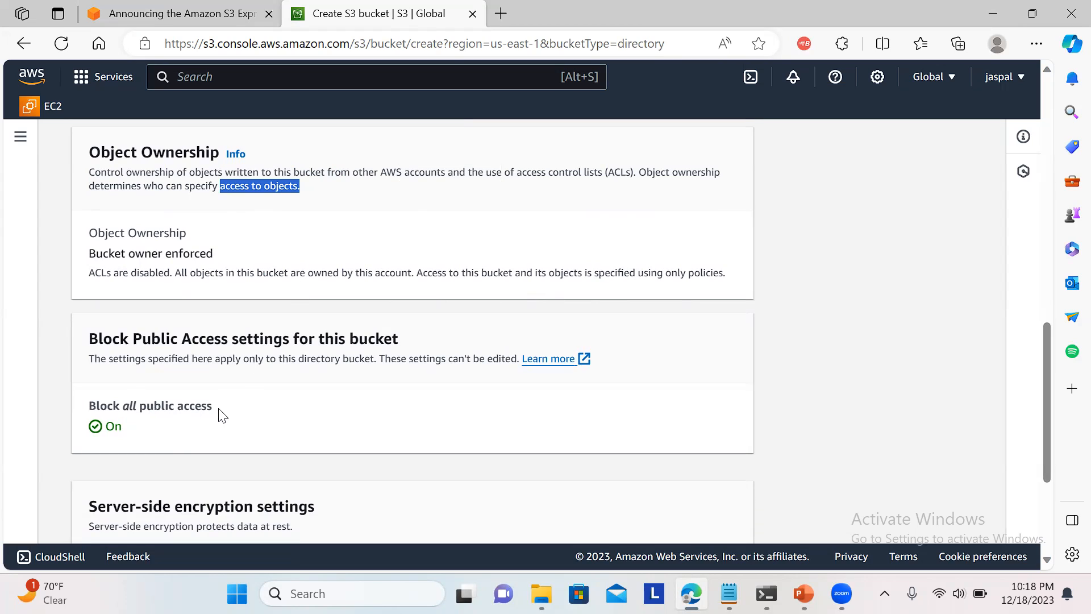
{"action": "left_click_drag", "start_coordinate": [1043, 328], "coordinate": [1031, 406]}
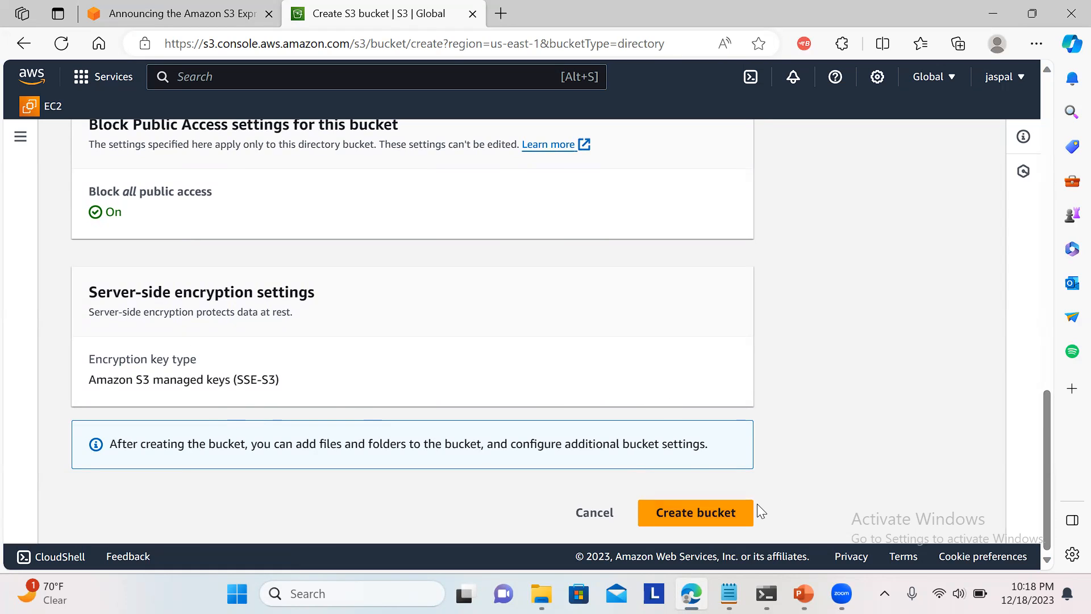
{"action": "left_click", "coordinate": [708, 511]}
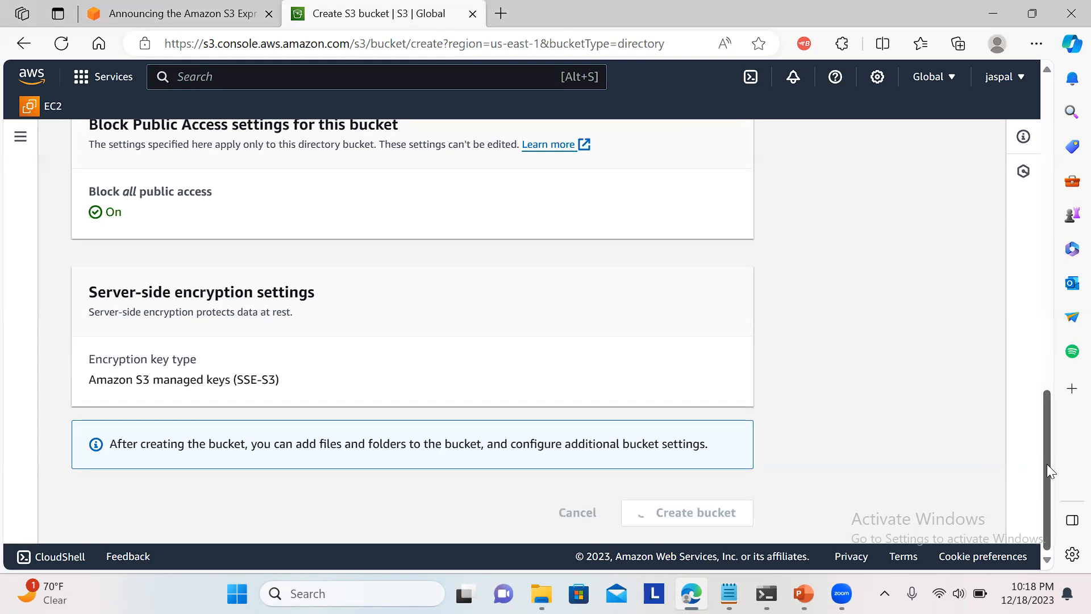
{"action": "left_click_drag", "start_coordinate": [1047, 464], "coordinate": [1040, 306]}
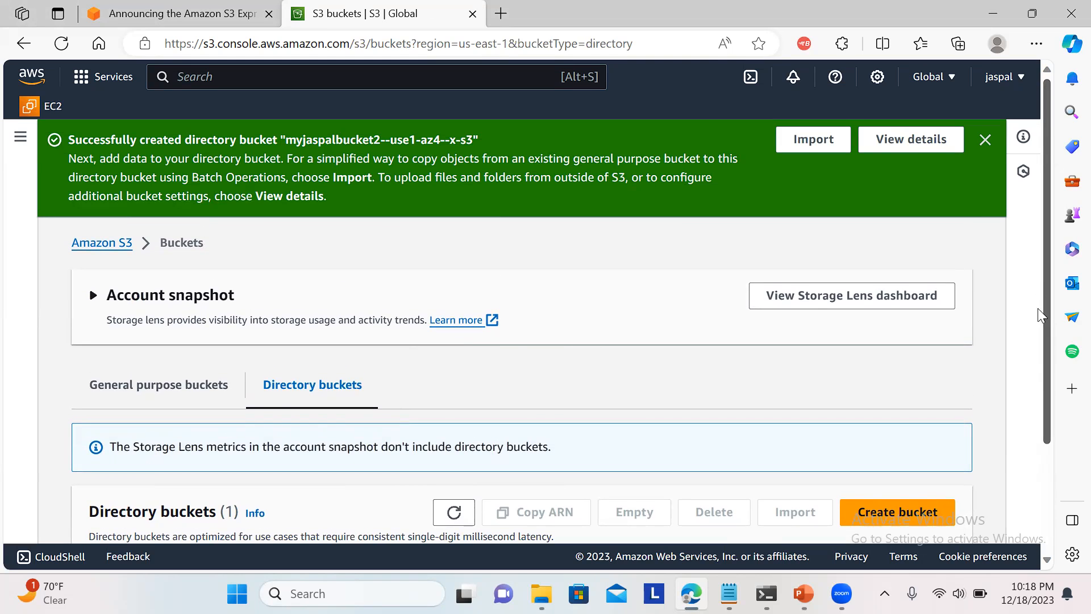
Step: Open the new directory bucket and examine its properties, including the overview and server-side encryption settings
{"action": "scroll", "coordinate": [1038, 308], "scroll_direction": "down", "scroll_amount": 3}
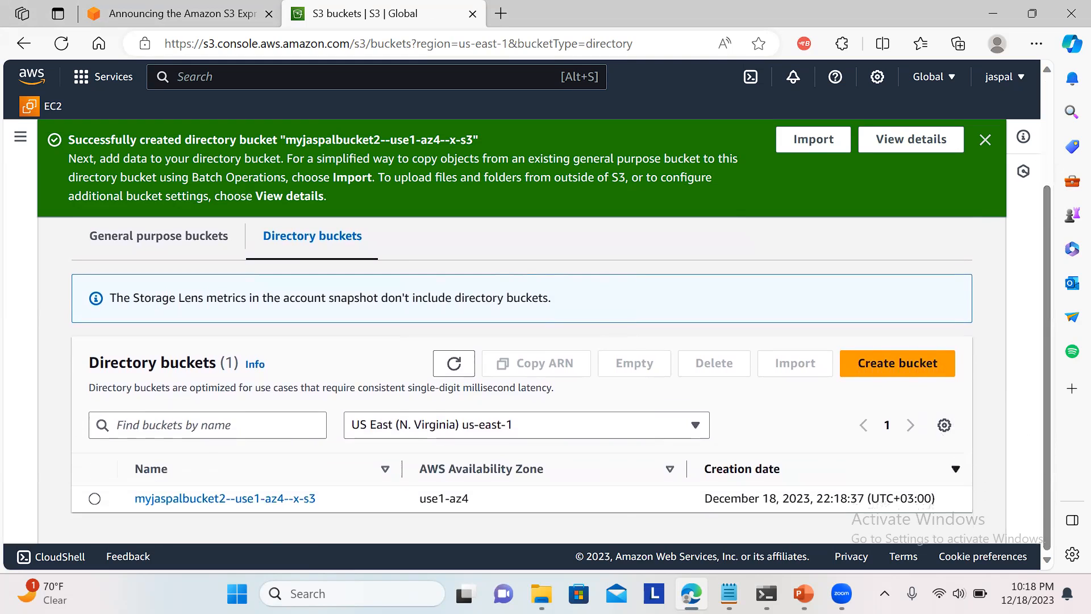
{"action": "left_click", "coordinate": [264, 499]}
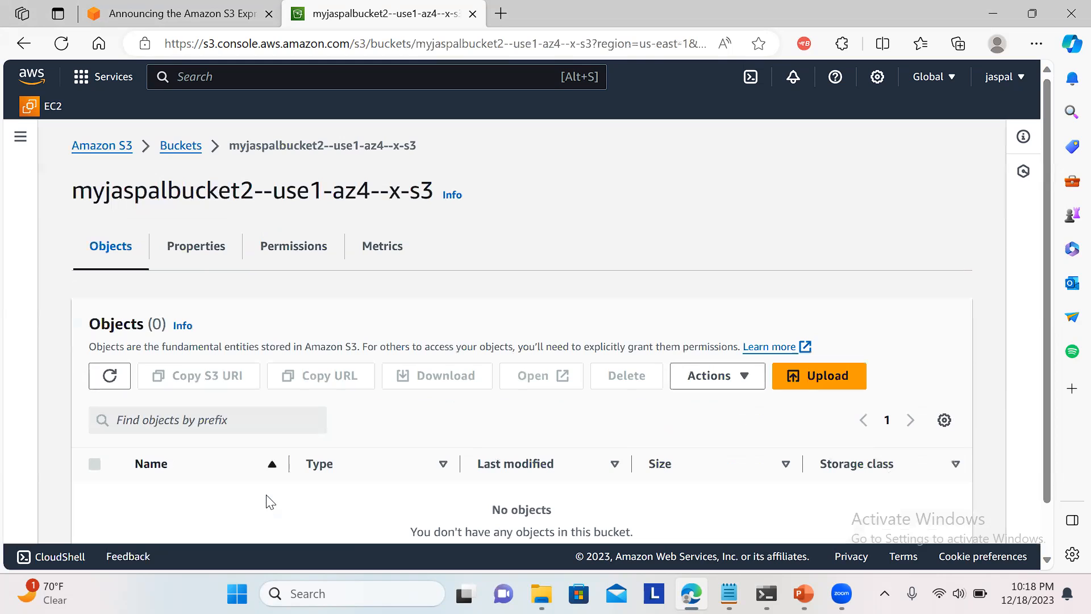
{"action": "left_click", "coordinate": [158, 243]}
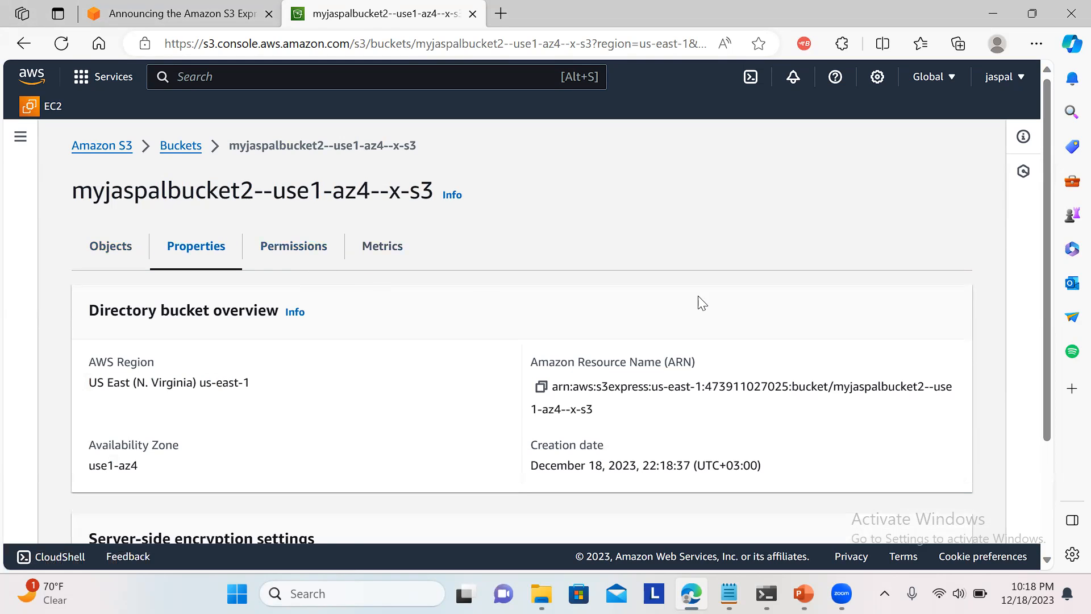
{"action": "scroll", "coordinate": [1045, 341], "scroll_direction": "down", "scroll_amount": 3}
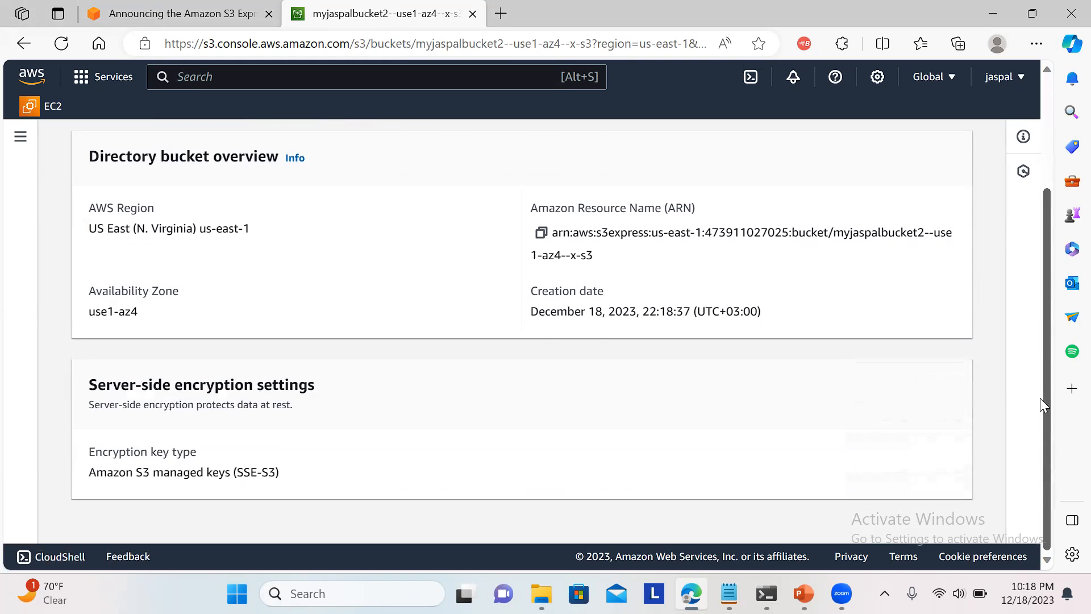
{"action": "left_click_drag", "start_coordinate": [1043, 389], "coordinate": [1042, 270]}
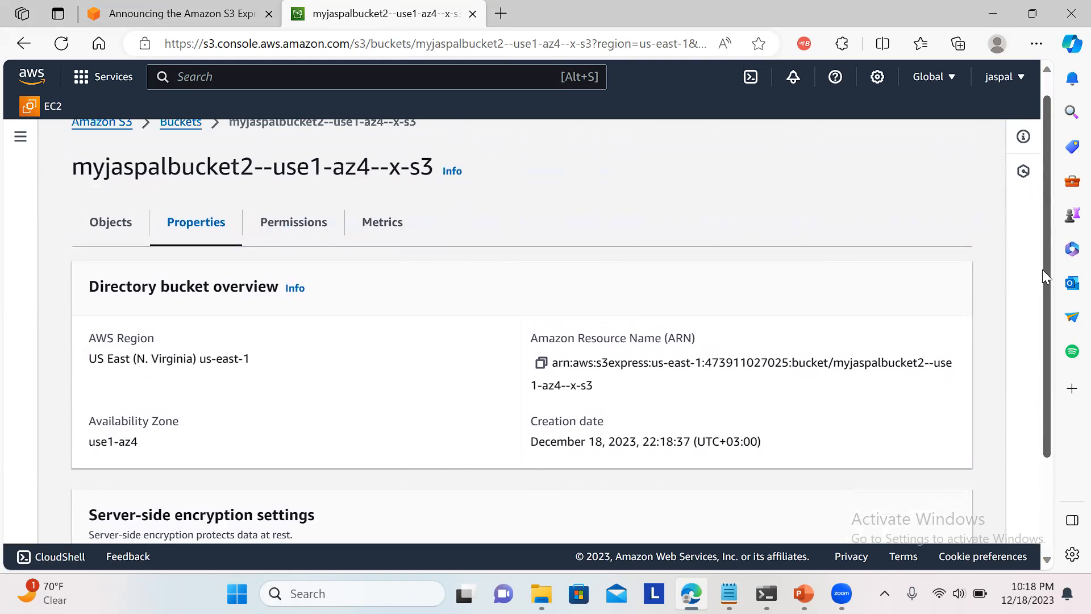
Step: Examine the new directory bucket's permissions and its bucket metrics
{"action": "left_click", "coordinate": [328, 237]}
{"action": "left_click", "coordinate": [389, 239]}
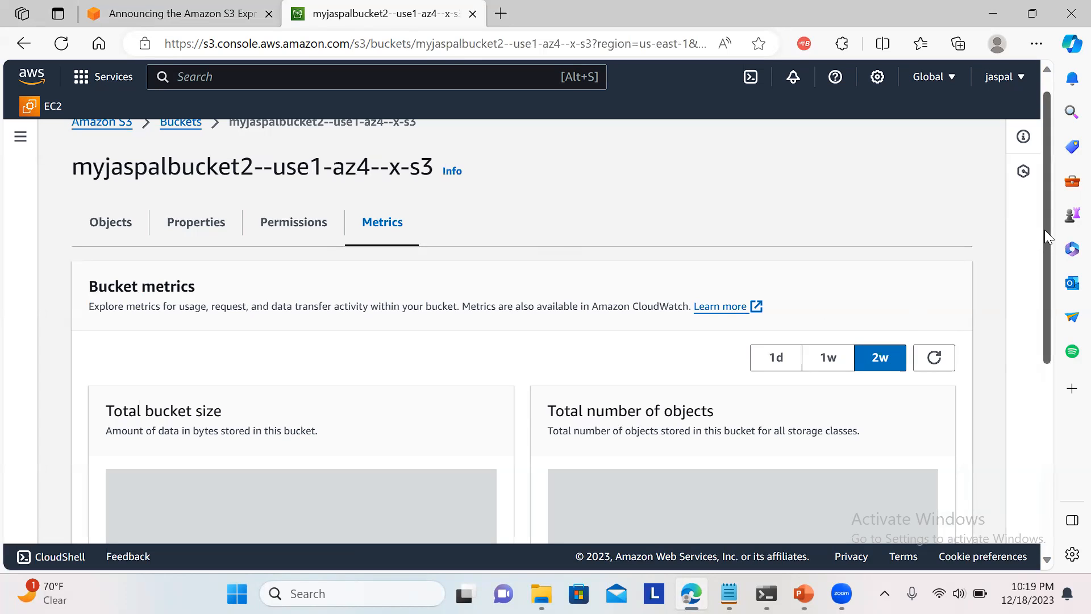
{"action": "left_click_drag", "start_coordinate": [1045, 246], "coordinate": [1065, 233]}
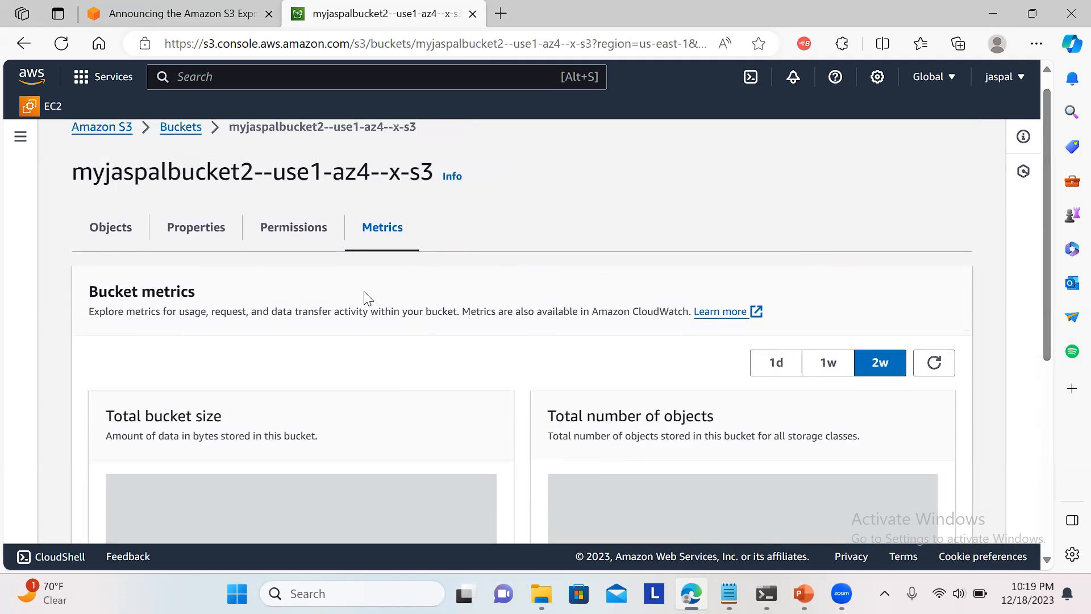
Step: Open the directory bucket's object list, check the available object actions, and start an upload
{"action": "left_click", "coordinate": [121, 237]}
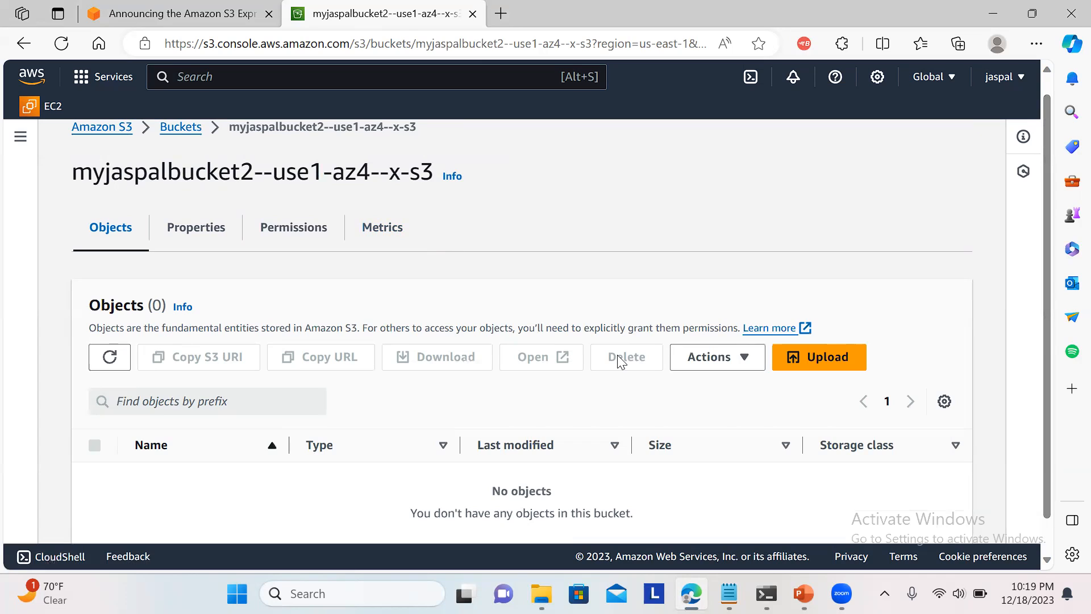
{"action": "left_click", "coordinate": [741, 356]}
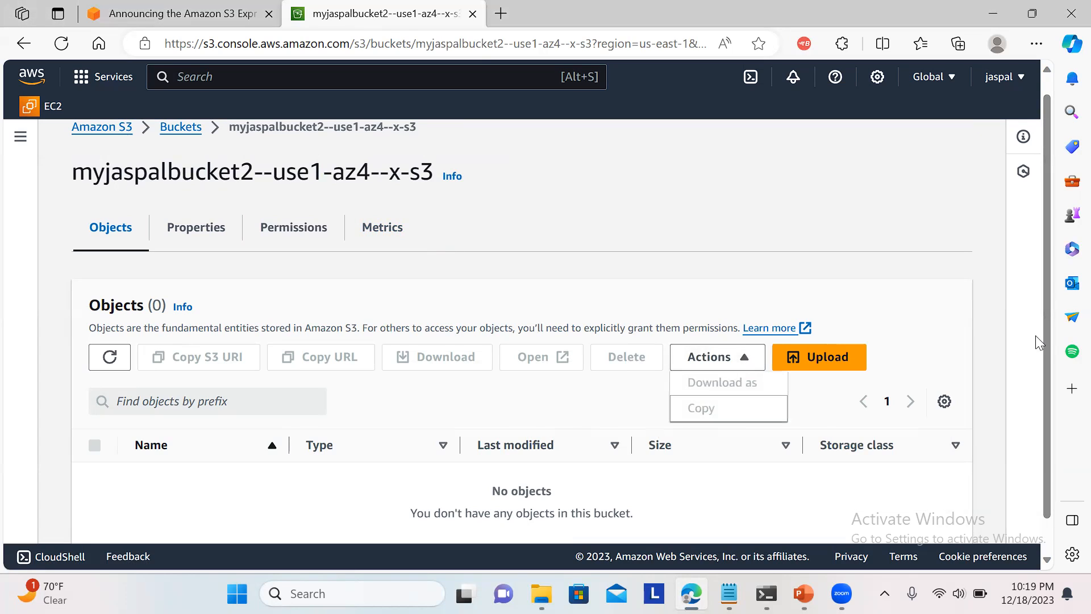
{"action": "left_click_drag", "start_coordinate": [1043, 330], "coordinate": [1046, 385]}
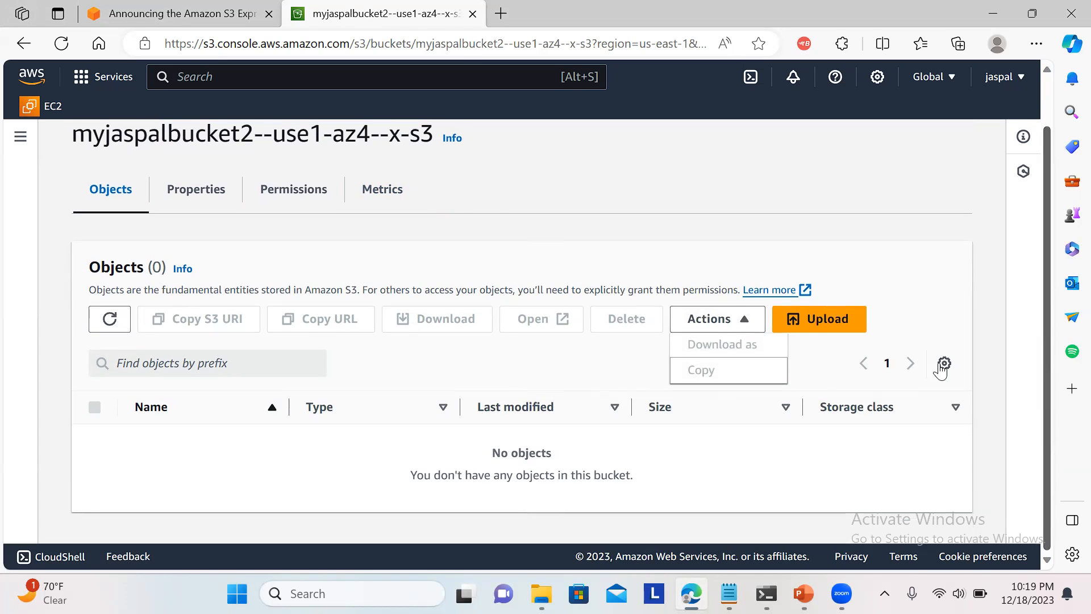
{"action": "left_click", "coordinate": [796, 316]}
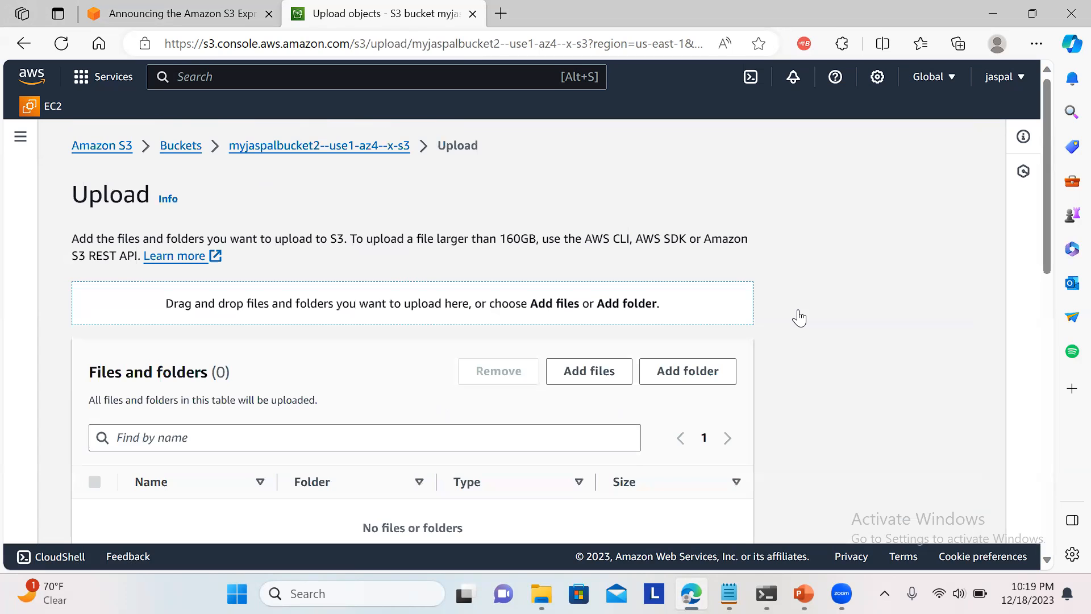
Step: Add the file awsmc.pptx from the Desktop folder and upload it to the directory bucket
{"action": "left_click", "coordinate": [690, 380]}
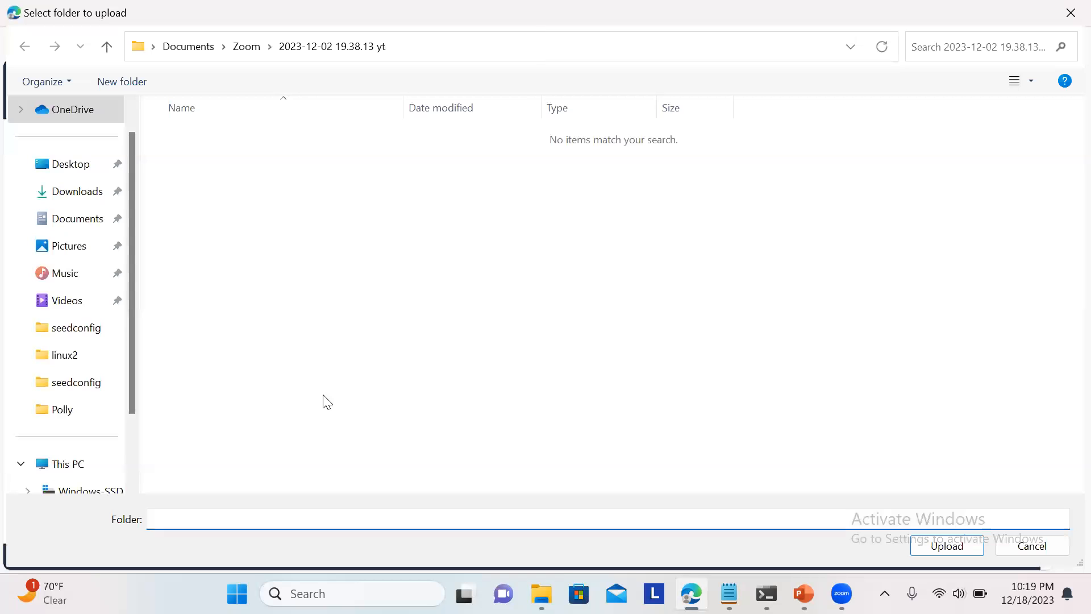
{"action": "left_click", "coordinate": [1068, 12]}
{"action": "left_click", "coordinate": [596, 389]}
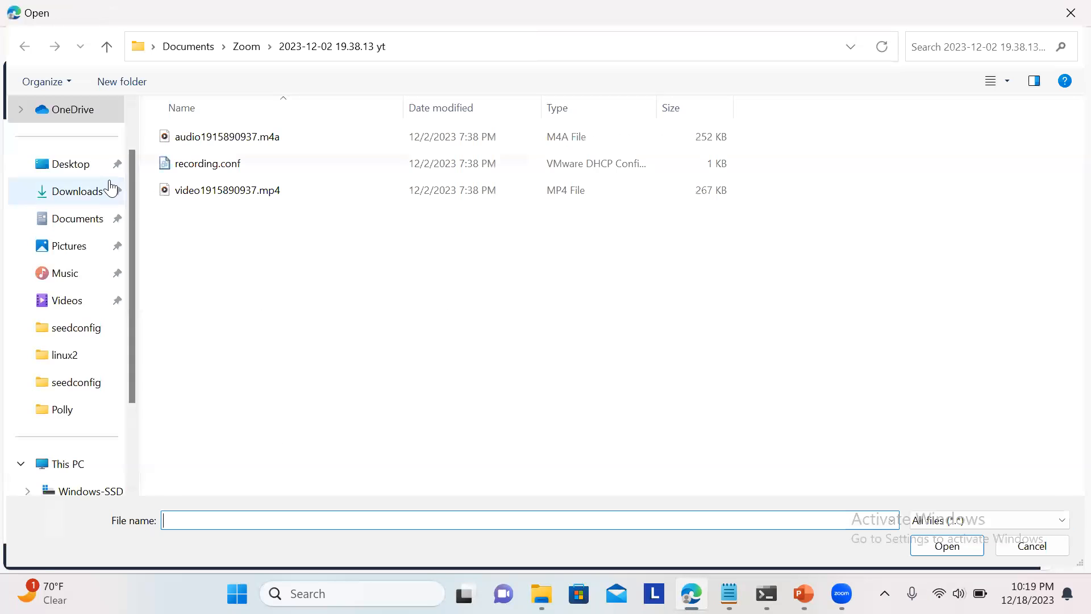
{"action": "left_click", "coordinate": [84, 167]}
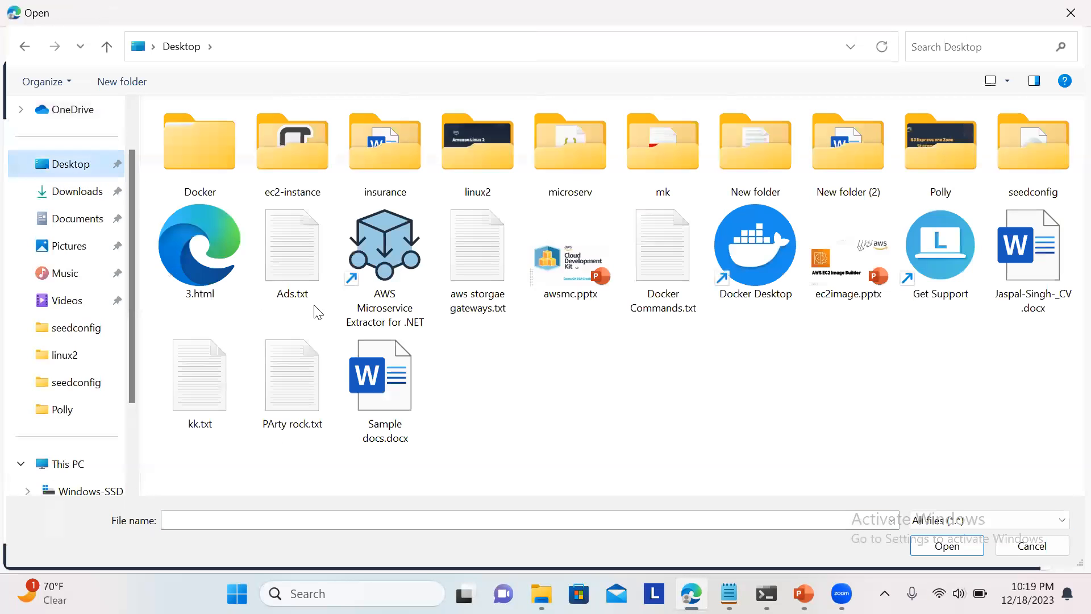
{"action": "left_click", "coordinate": [587, 280]}
{"action": "left_click", "coordinate": [941, 546]}
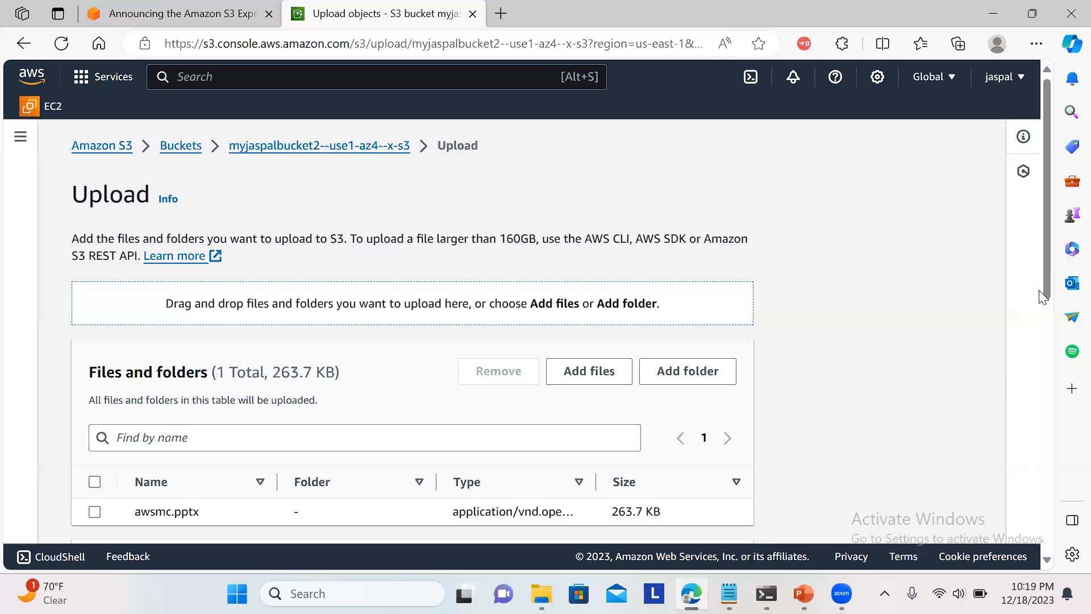
{"action": "left_click_drag", "start_coordinate": [1044, 314], "coordinate": [962, 551]}
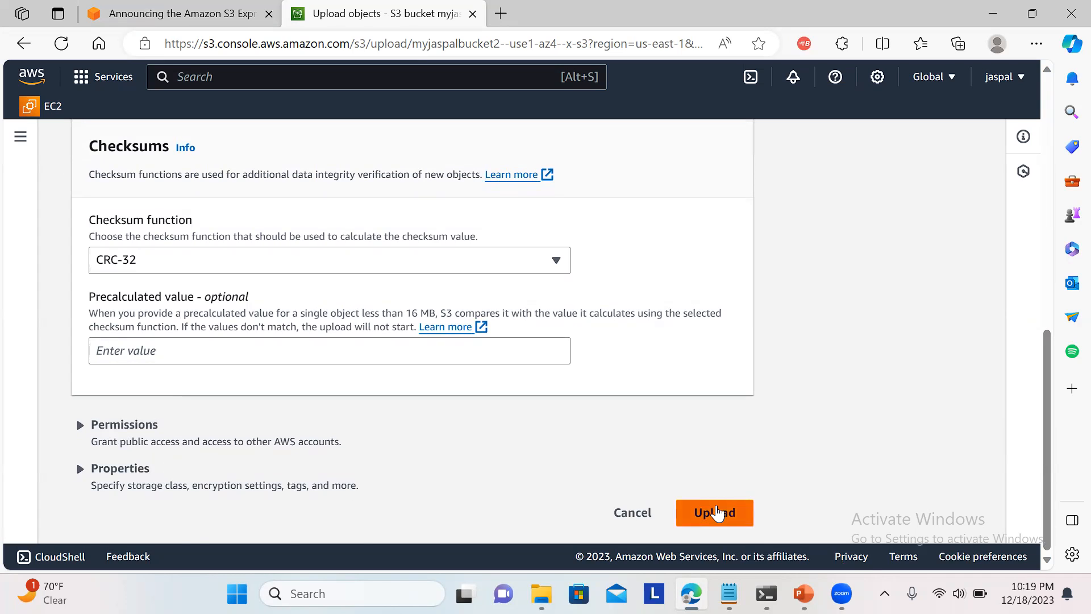
{"action": "left_click", "coordinate": [680, 512]}
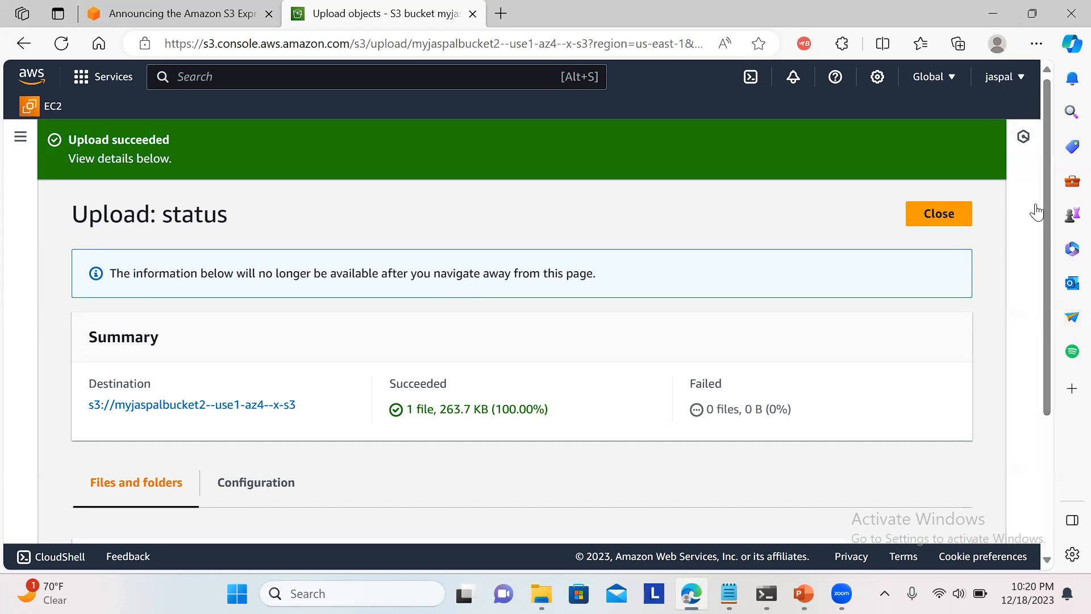
Step: Search the AWS services for "s3", open S3, and show its list of directory buckets
{"action": "left_click", "coordinate": [187, 76]}
{"action": "type", "text": "s3"}
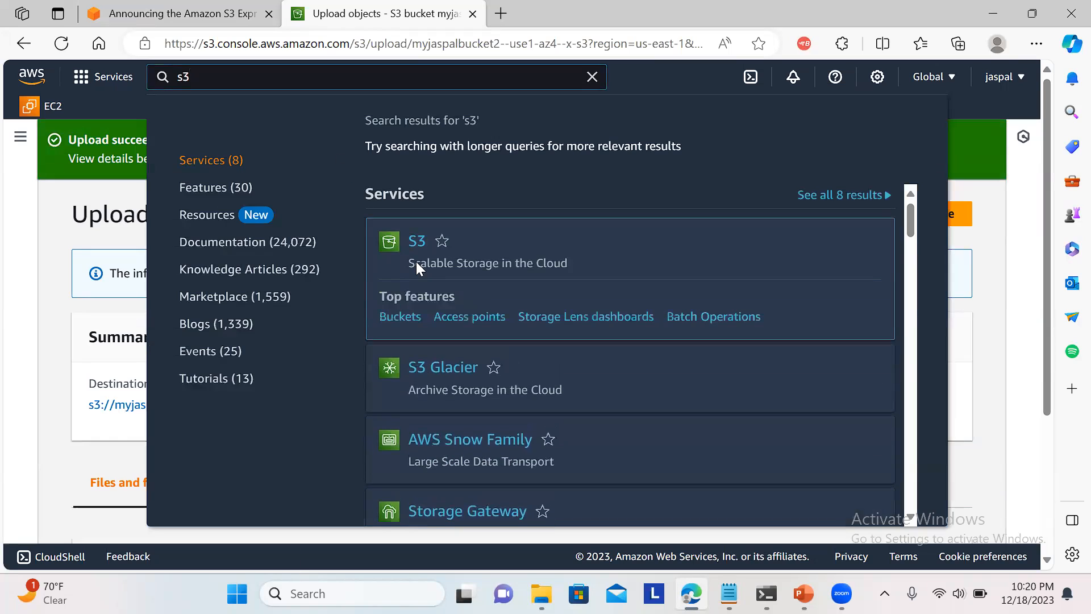
{"action": "left_click", "coordinate": [416, 261]}
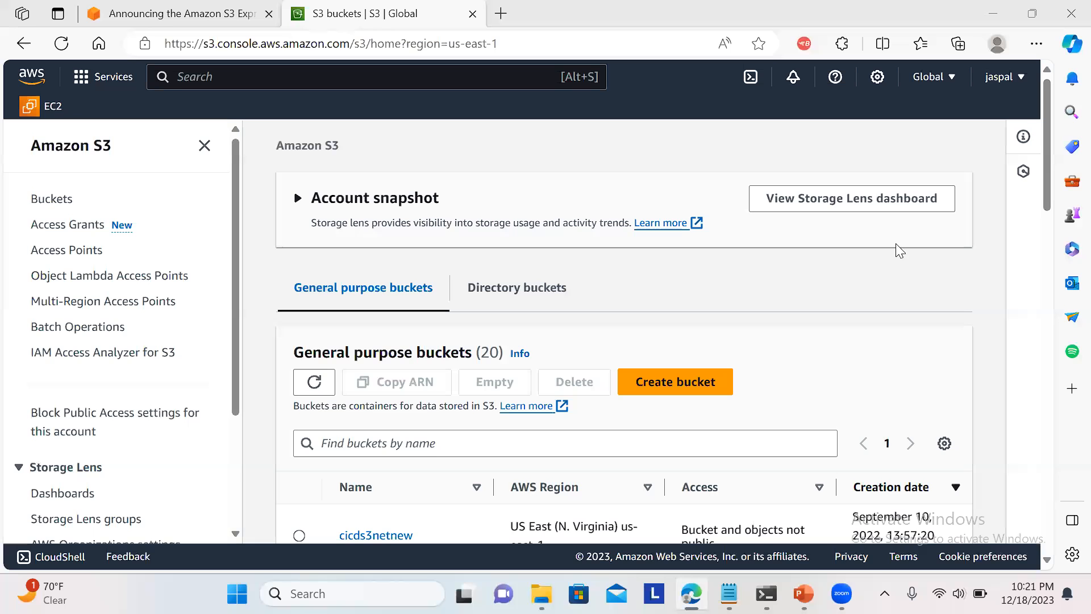
{"action": "mouse_move", "coordinate": [1051, 193]}
{"action": "left_mouse_down"}
{"action": "mouse_move", "coordinate": [1050, 247]}
{"action": "mouse_move", "coordinate": [1049, 178]}
{"action": "left_mouse_up"}
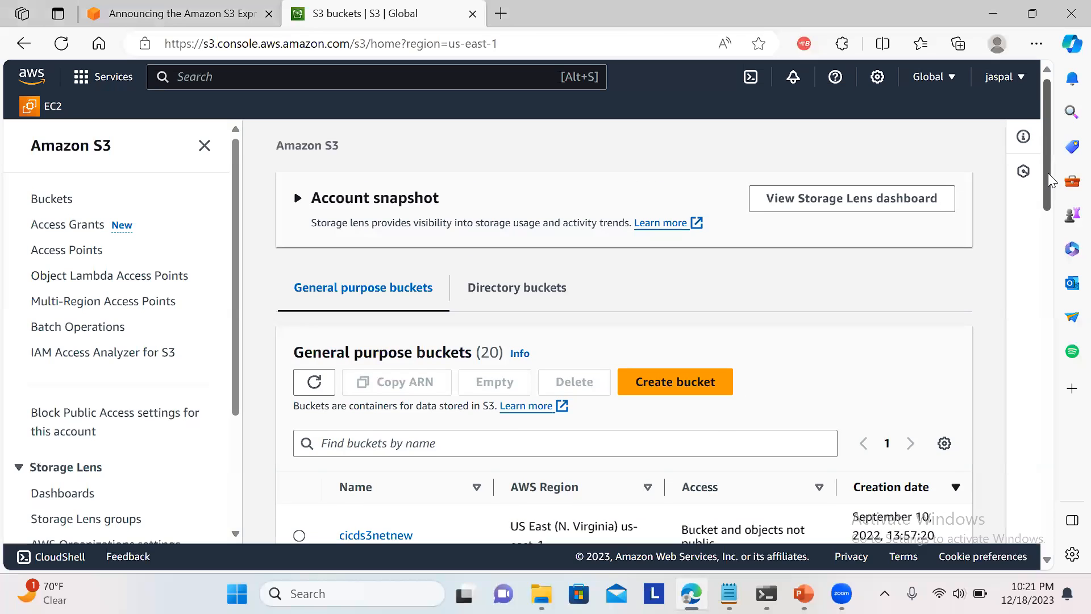
{"action": "left_click", "coordinate": [494, 297]}
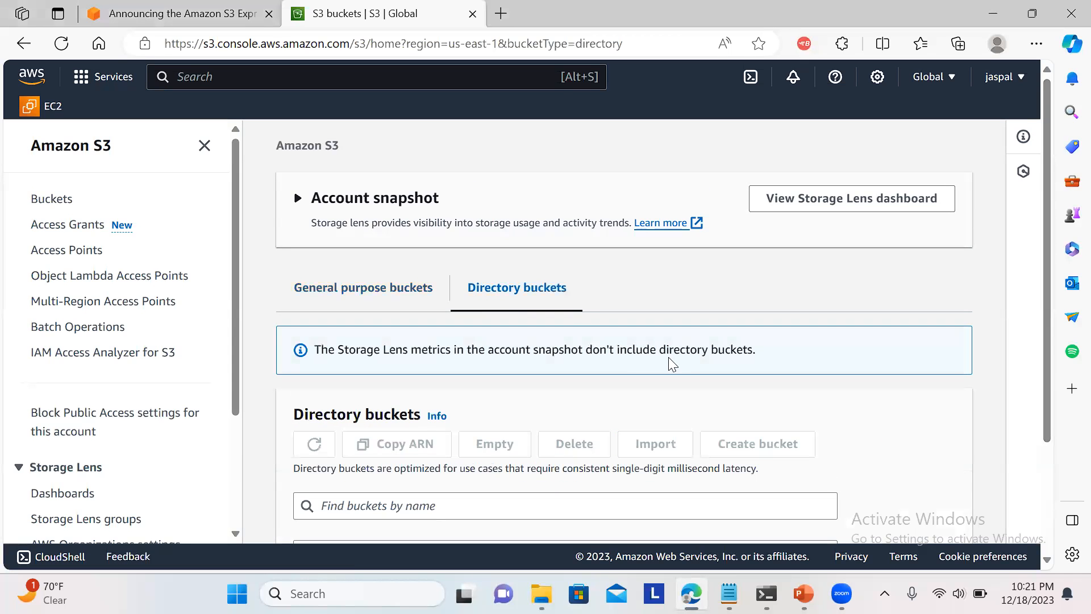
{"action": "left_click_drag", "start_coordinate": [1050, 258], "coordinate": [1025, 385]}
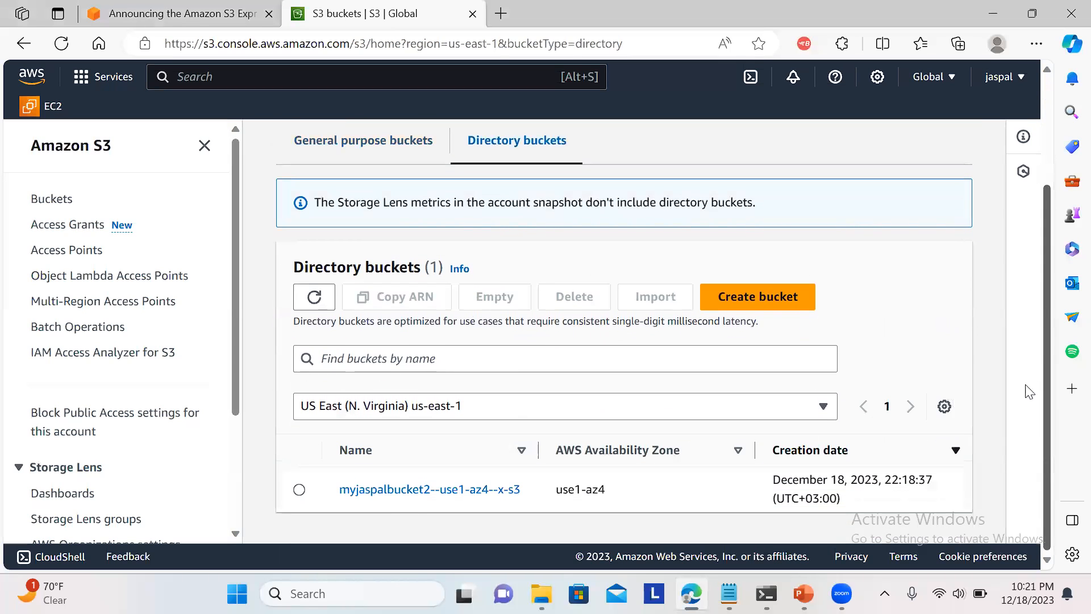
Step: Select the directory bucket in the us-east-1 list and examine the bucket actions available for it
{"action": "left_click", "coordinate": [299, 490]}
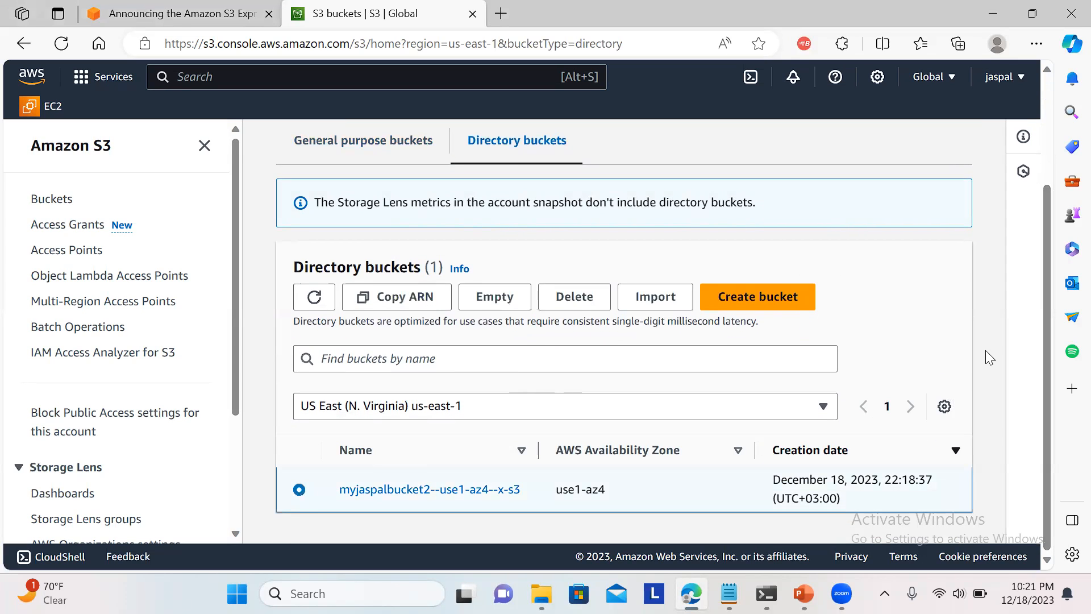
{"action": "left_click_drag", "start_coordinate": [1047, 412], "coordinate": [1050, 245]}
{"action": "scroll", "coordinate": [1012, 397], "scroll_direction": "down", "scroll_amount": 3}
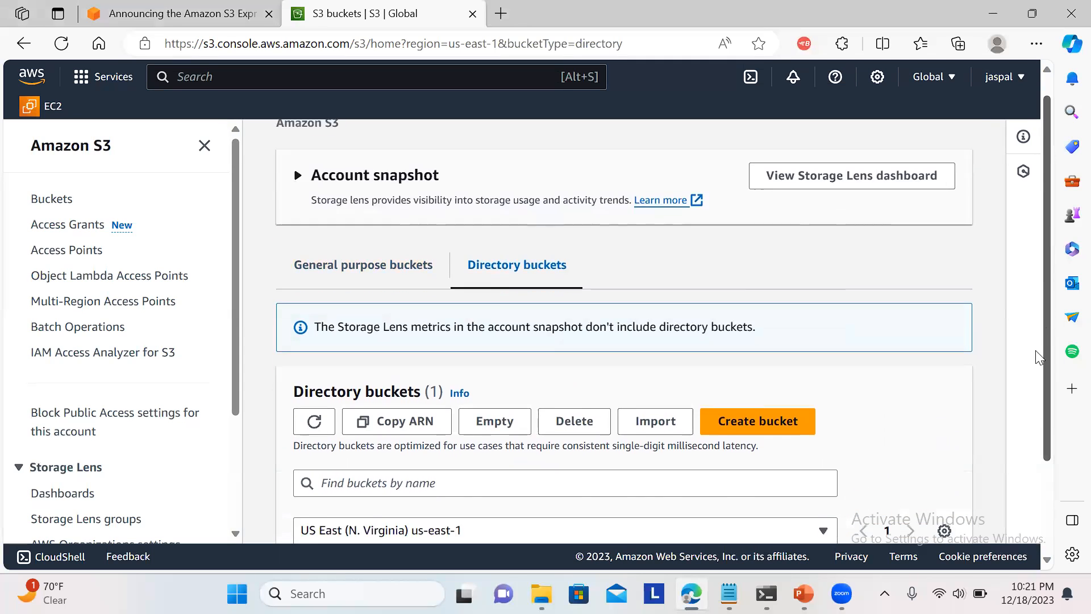
Step: Open the directory bucket again and review its properties, permissions and metrics
{"action": "left_click", "coordinate": [504, 491]}
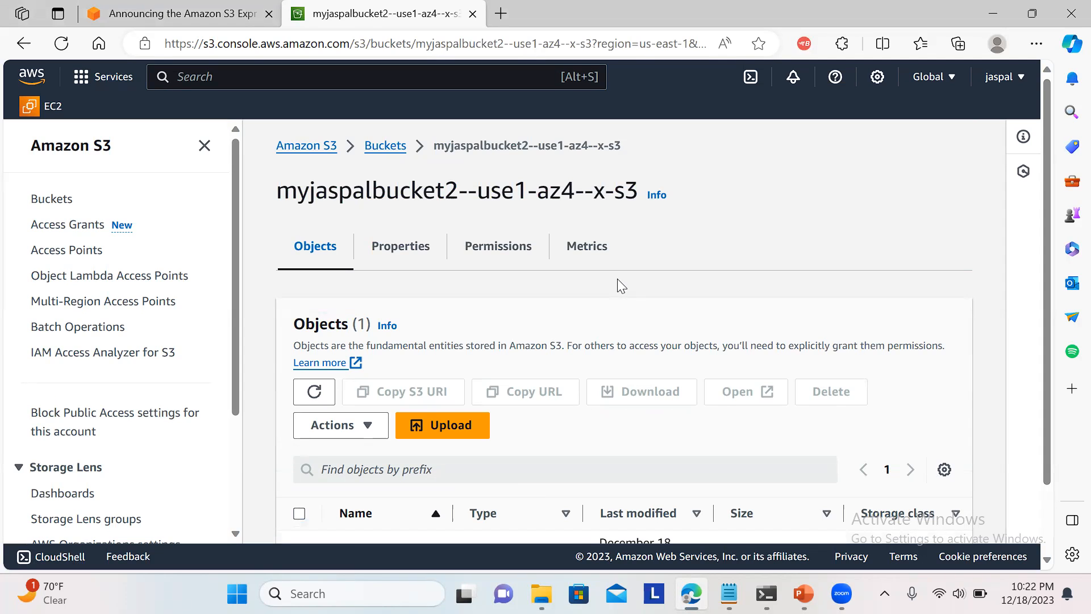
{"action": "left_click", "coordinate": [494, 253]}
{"action": "left_click", "coordinate": [418, 253]}
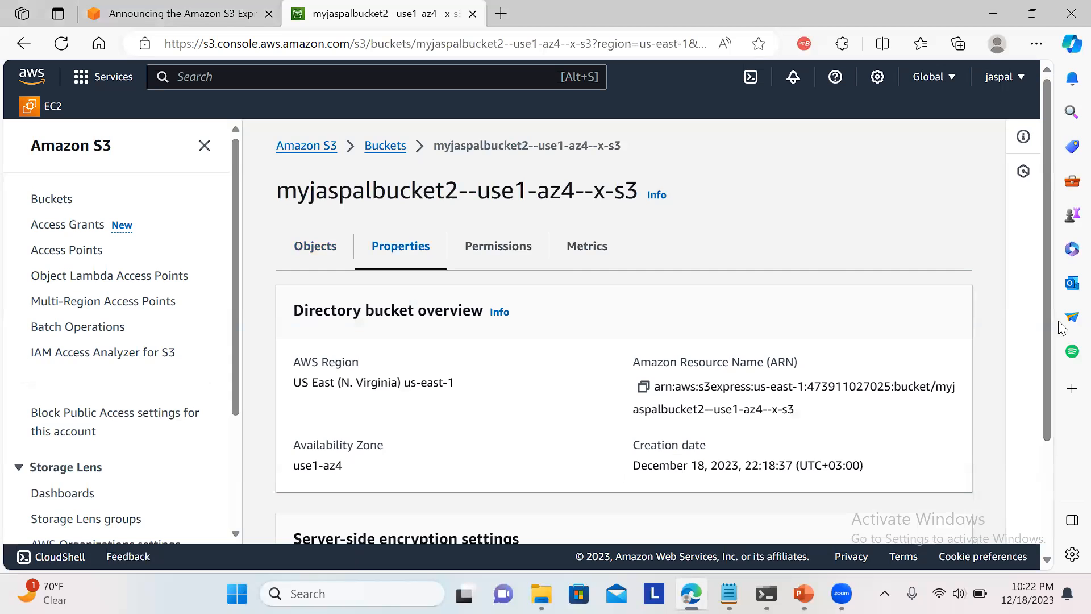
{"action": "left_click_drag", "start_coordinate": [1048, 244], "coordinate": [1047, 186]}
{"action": "left_click", "coordinate": [499, 265]}
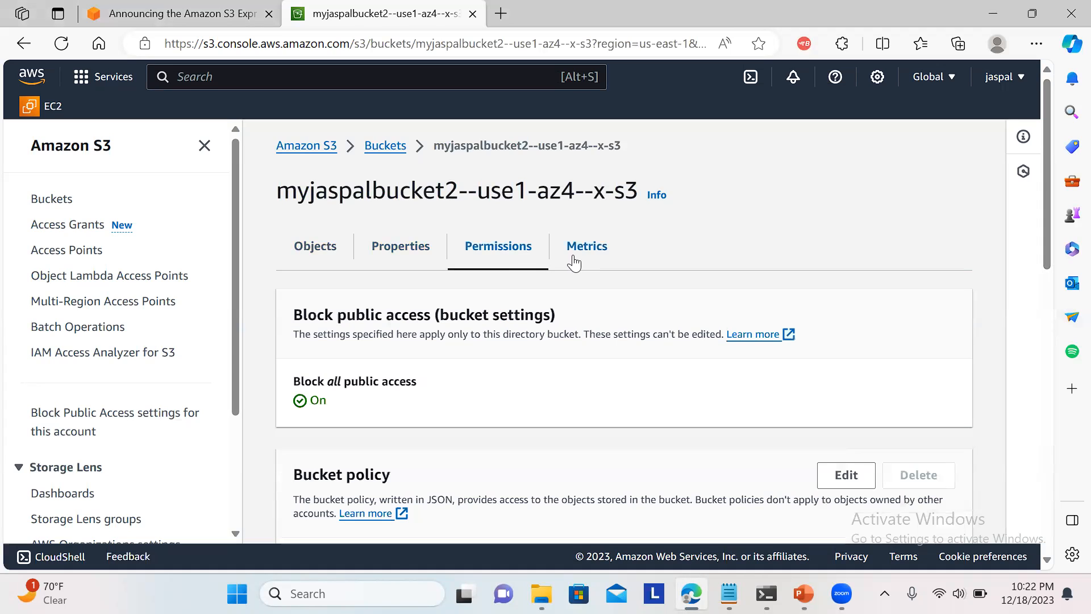
{"action": "left_click", "coordinate": [580, 260]}
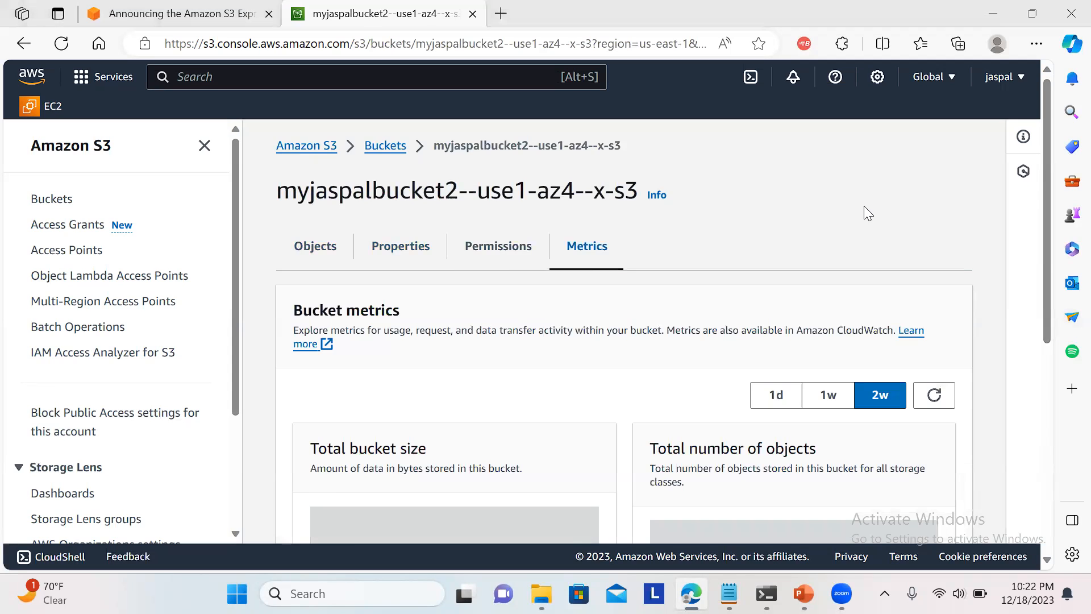
Step: Open the general purpose bucket cicds3netnew and examine its full set of properties for comparison
{"action": "left_click", "coordinate": [385, 146]}
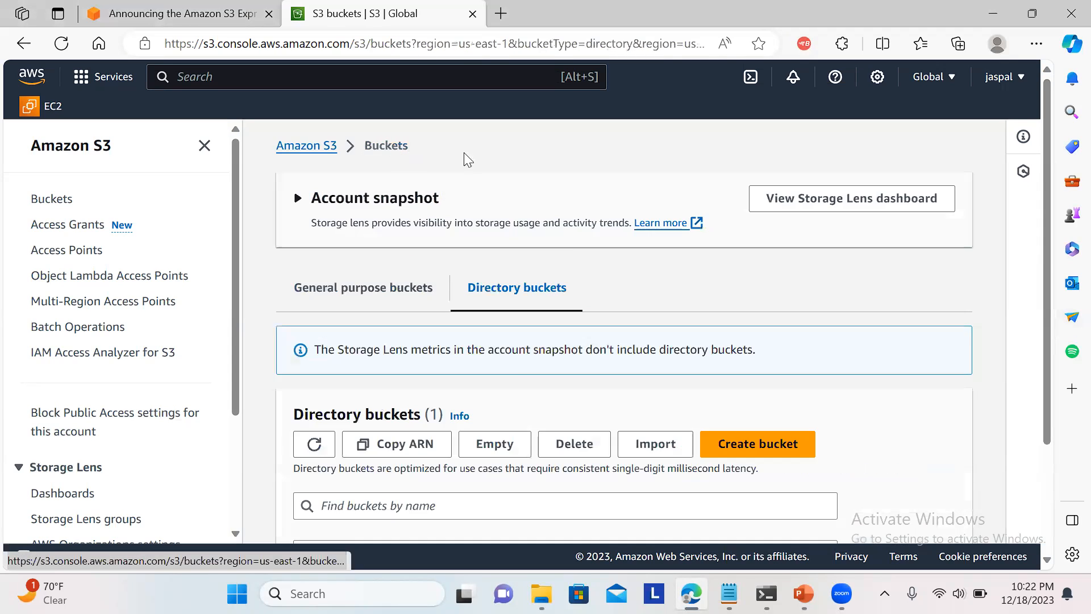
{"action": "left_click", "coordinate": [391, 291]}
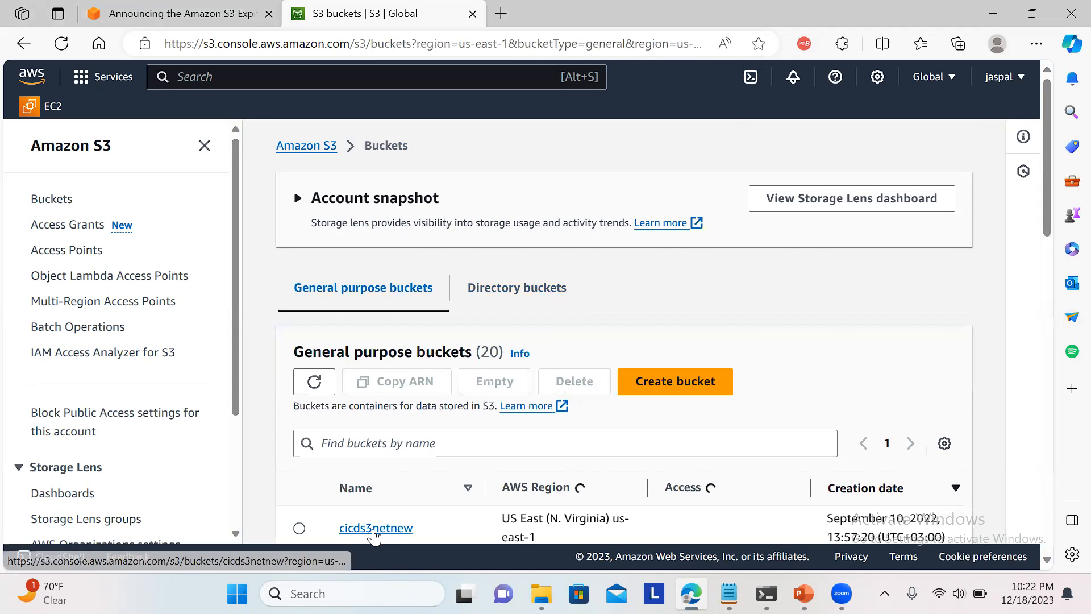
{"action": "left_click", "coordinate": [375, 529]}
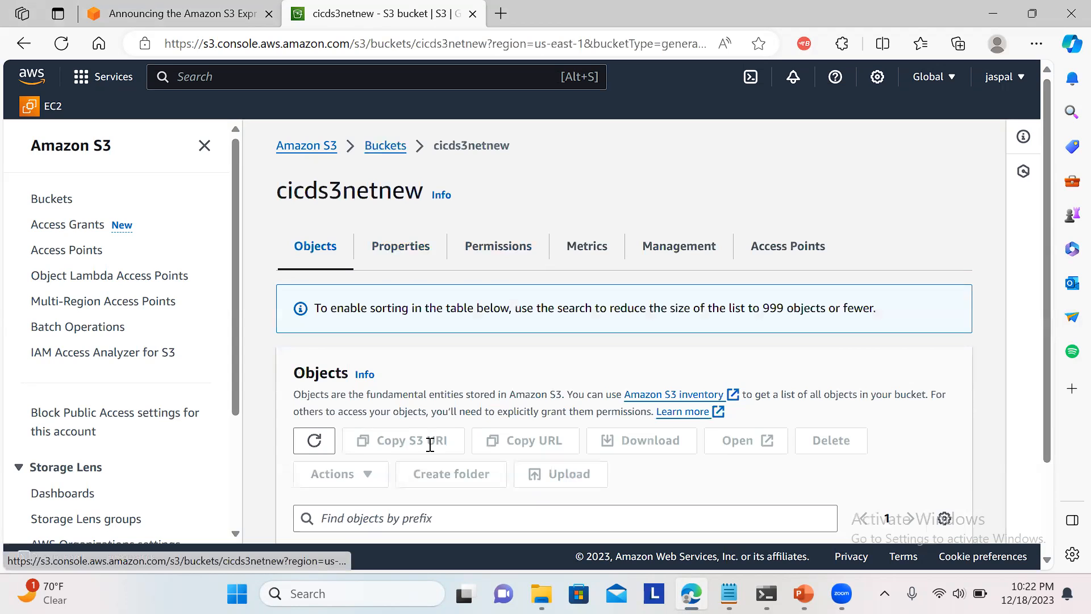
{"action": "left_click", "coordinate": [414, 251]}
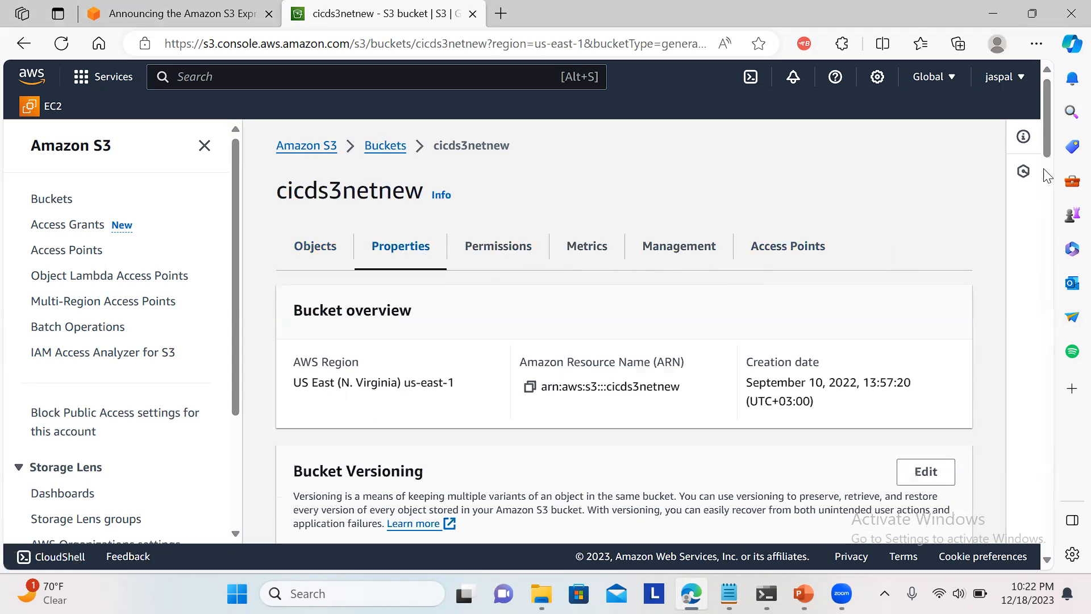
{"action": "left_click_drag", "start_coordinate": [1047, 148], "coordinate": [996, 552]}
{"action": "left_click_drag", "start_coordinate": [1016, 511], "coordinate": [1039, 134]}
Step: Return to the bucket overview and show the list of directory buckets
{"action": "left_click", "coordinate": [383, 147]}
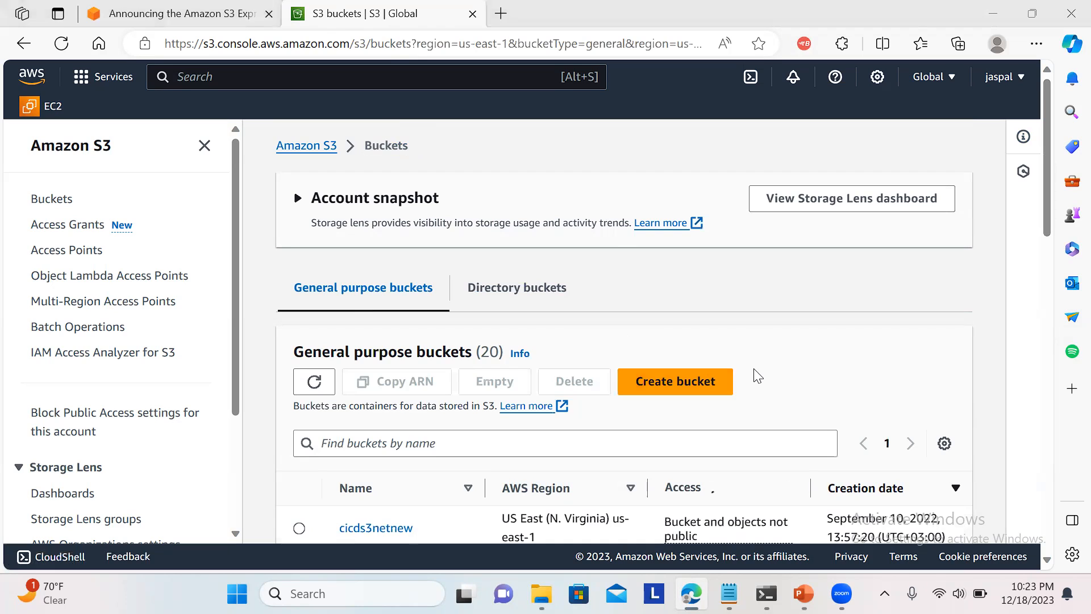
{"action": "left_click", "coordinate": [500, 287]}
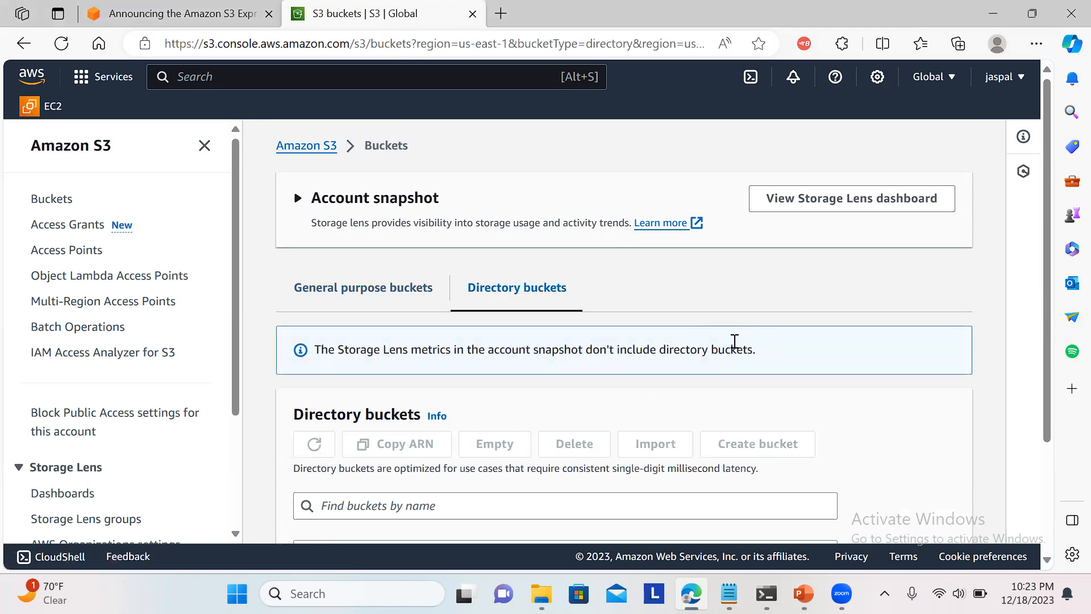
{"action": "scroll", "coordinate": [1046, 301], "scroll_direction": "down", "scroll_amount": 3}
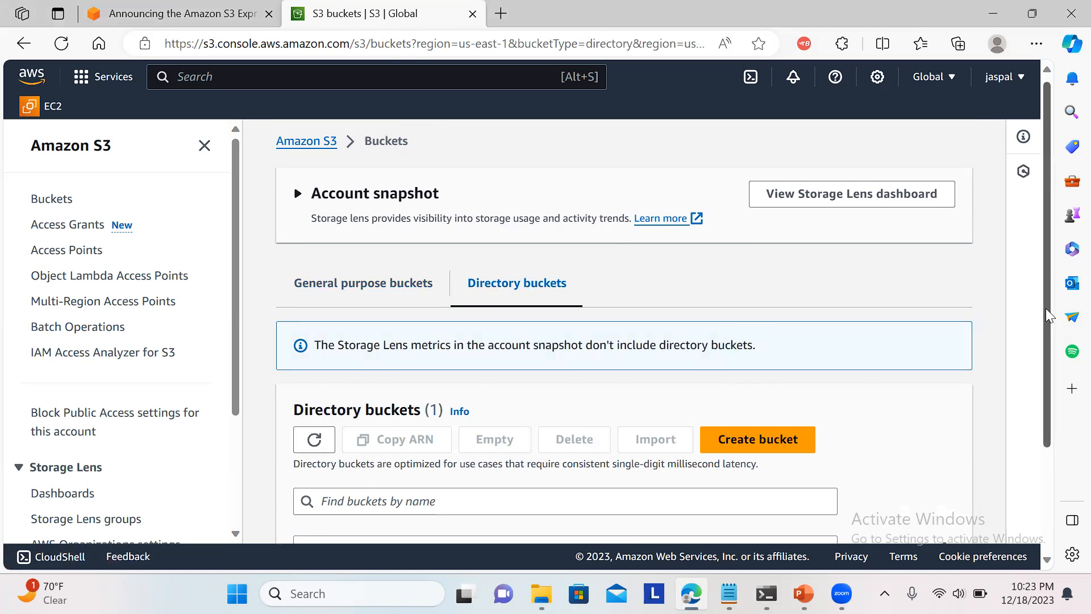